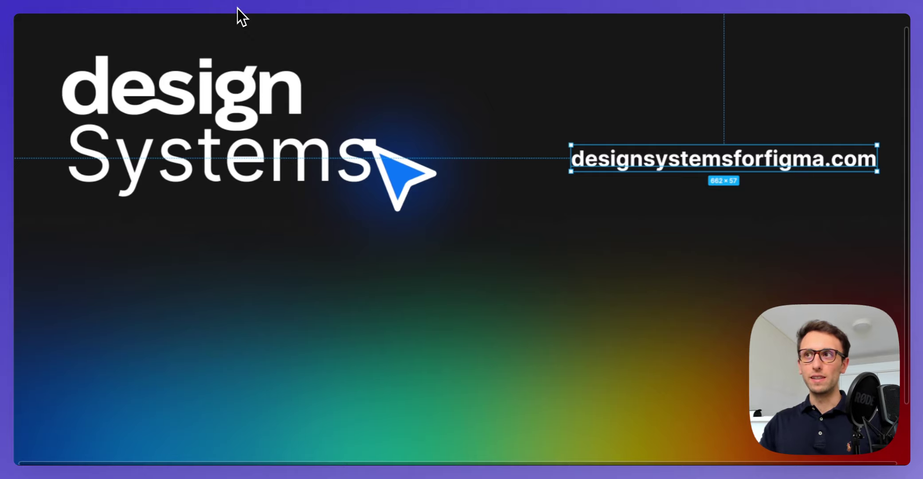
Switch to the browser tab showing the designsystemsforfigma.com website
{"action": "left_click", "coordinate": [242, 11]}
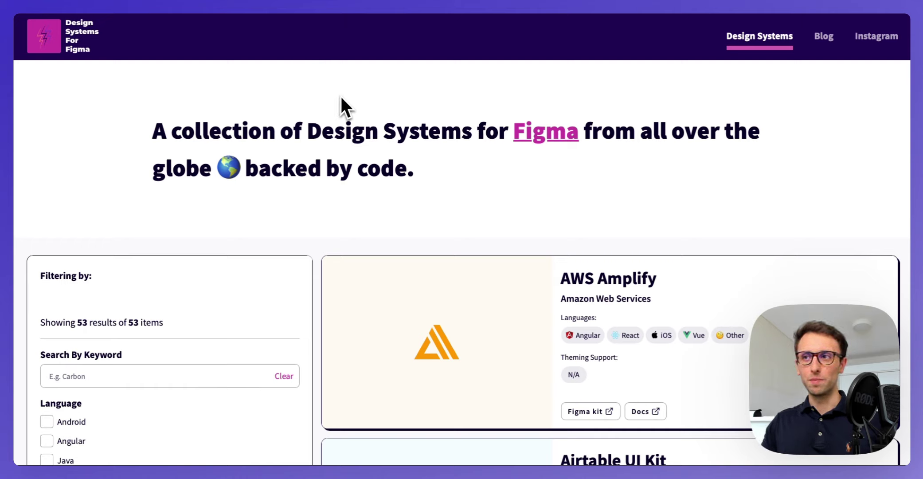
Scroll the list of 53 design systems down to Shopify's Polaris Design System card
{"action": "scroll", "coordinate": [416, 111], "scroll_direction": "down", "scroll_amount": 3}
{"action": "scroll", "coordinate": [328, 191], "scroll_direction": "down", "scroll_amount": 8}
{"action": "scroll", "coordinate": [319, 182], "scroll_direction": "down", "scroll_amount": 8}
{"action": "scroll", "coordinate": [318, 179], "scroll_direction": "down", "scroll_amount": 3}
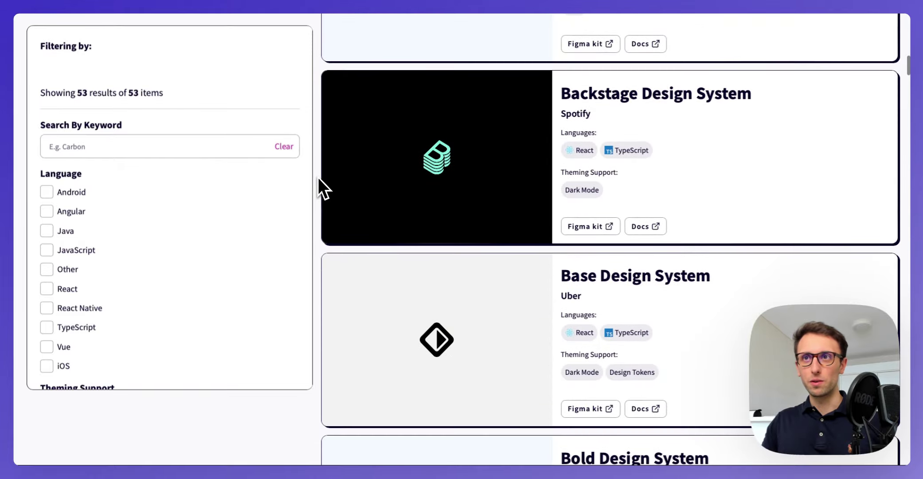
{"action": "scroll", "coordinate": [315, 183], "scroll_direction": "down", "scroll_amount": 6}
{"action": "scroll", "coordinate": [316, 183], "scroll_direction": "down", "scroll_amount": 10}
{"action": "scroll", "coordinate": [315, 183], "scroll_direction": "down", "scroll_amount": 10}
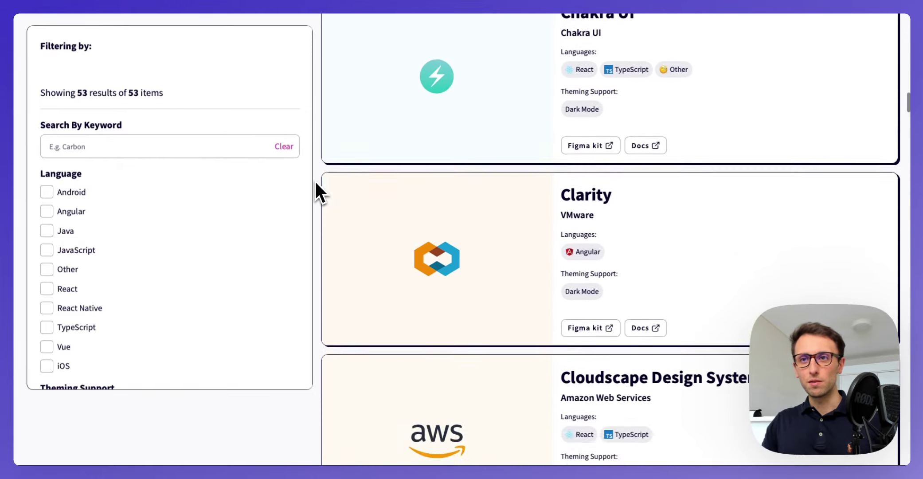
{"action": "scroll", "coordinate": [315, 182], "scroll_direction": "down", "scroll_amount": 13}
{"action": "scroll", "coordinate": [315, 180], "scroll_direction": "down", "scroll_amount": 12}
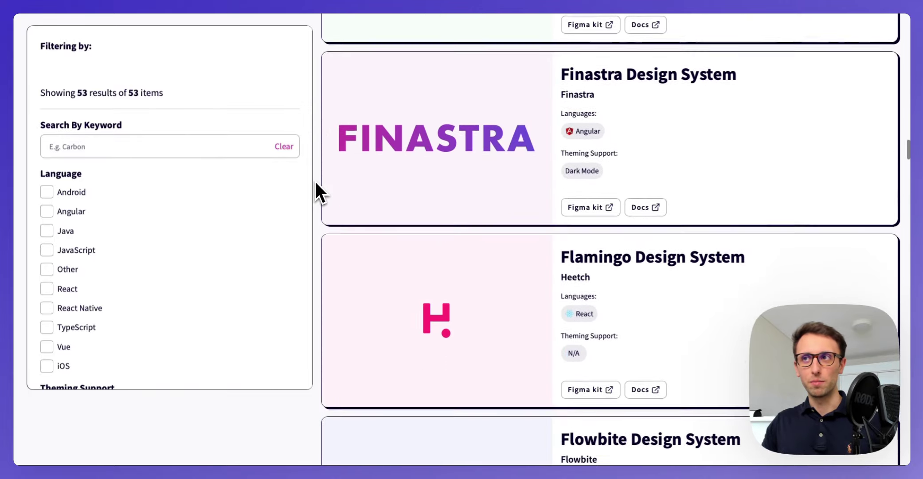
{"action": "scroll", "coordinate": [315, 181], "scroll_direction": "down", "scroll_amount": 20}
{"action": "scroll", "coordinate": [316, 181], "scroll_direction": "down", "scroll_amount": 20}
{"action": "scroll", "coordinate": [315, 180], "scroll_direction": "down", "scroll_amount": 20}
{"action": "scroll", "coordinate": [315, 181], "scroll_direction": "up", "scroll_amount": 19}
{"action": "scroll", "coordinate": [315, 180], "scroll_direction": "up", "scroll_amount": 20}
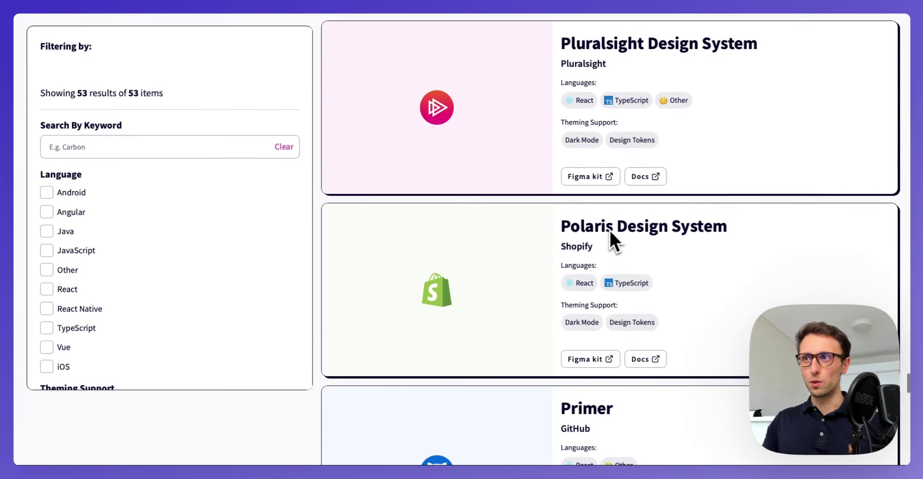
{"action": "scroll", "coordinate": [610, 226], "scroll_direction": "down", "scroll_amount": 1}
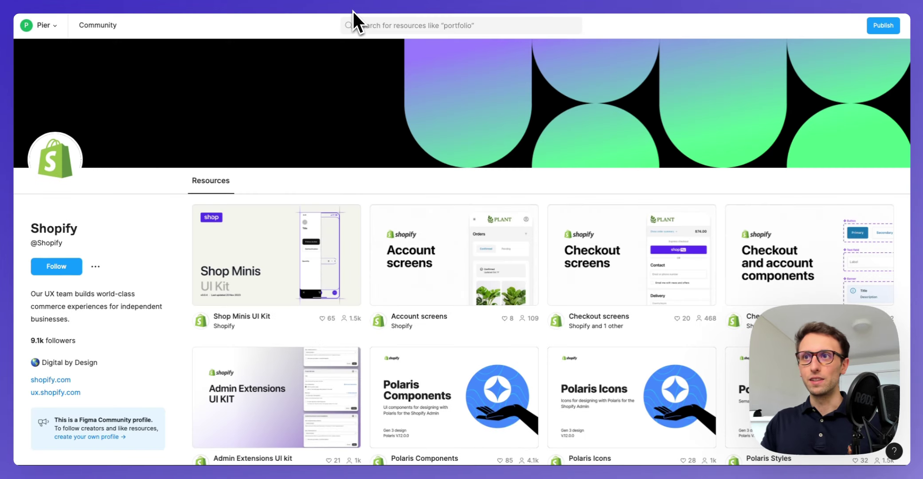
Scroll through Shopify's Resources grid past Polaris Components, Polaris Icons and Polaris Styles
{"action": "scroll", "coordinate": [478, 89], "scroll_direction": "down", "scroll_amount": 1}
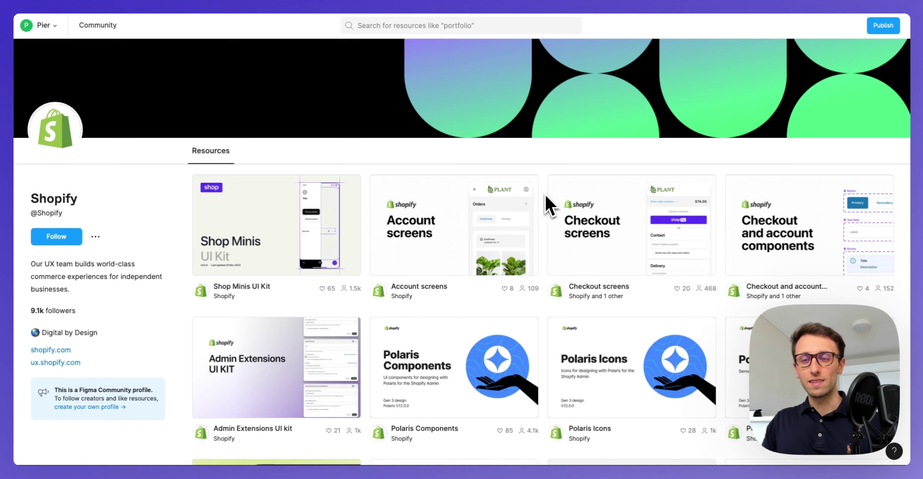
{"action": "scroll", "coordinate": [545, 195], "scroll_direction": "down", "scroll_amount": 3}
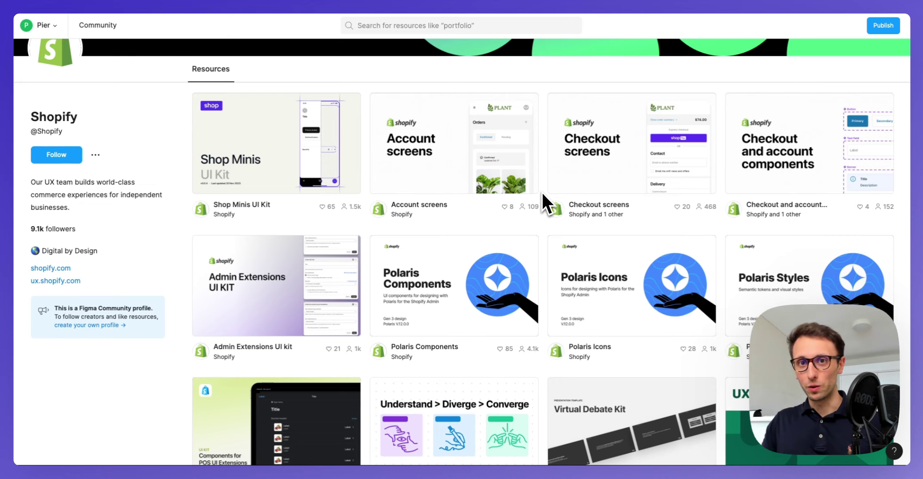
{"action": "scroll", "coordinate": [542, 194], "scroll_direction": "down", "scroll_amount": 2}
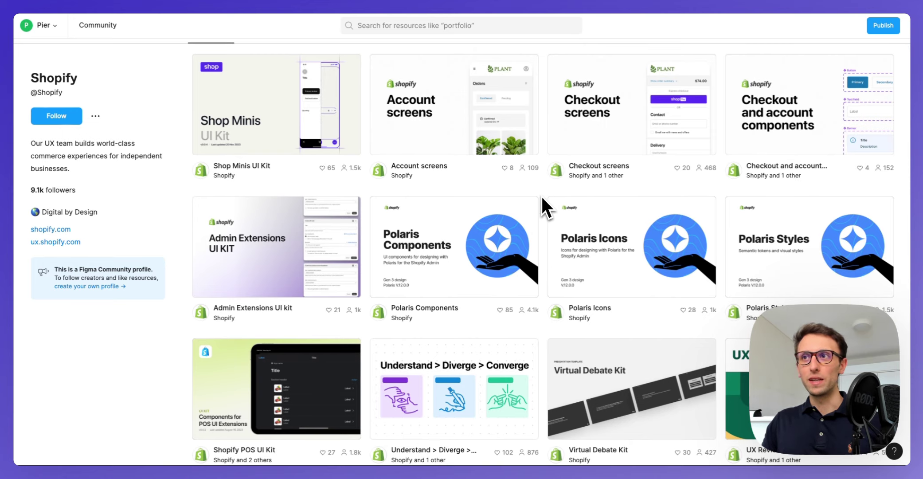
{"action": "scroll", "coordinate": [541, 197], "scroll_direction": "down", "scroll_amount": 2}
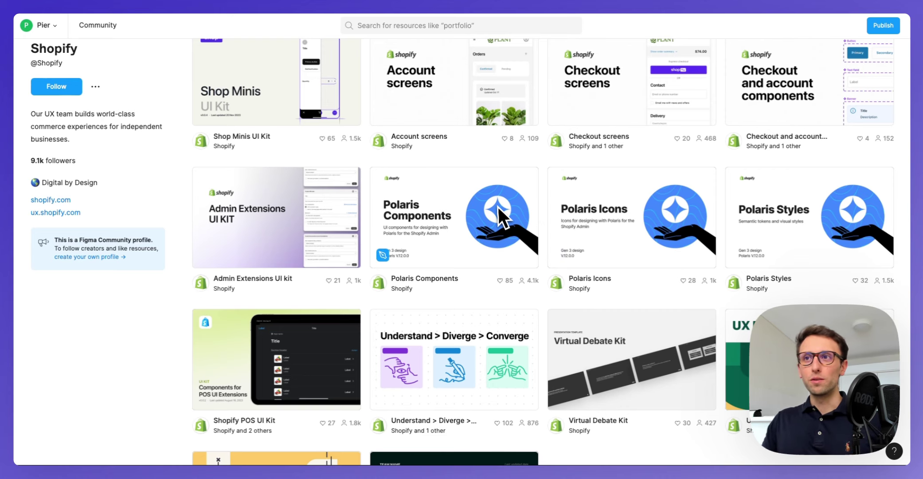
Open the Polaris resource page and open it in Figma as a Polaris Styles draft copy
{"action": "scroll", "coordinate": [505, 257], "scroll_direction": "down", "scroll_amount": 3}
{"action": "scroll", "coordinate": [482, 246], "scroll_direction": "up", "scroll_amount": 6}
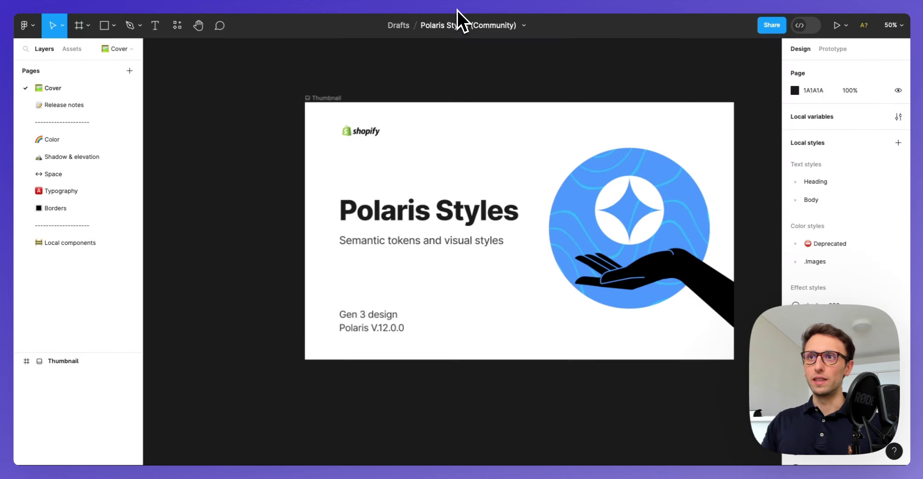
{"action": "scroll", "coordinate": [495, 59], "scroll_direction": "right", "scroll_amount": 2}
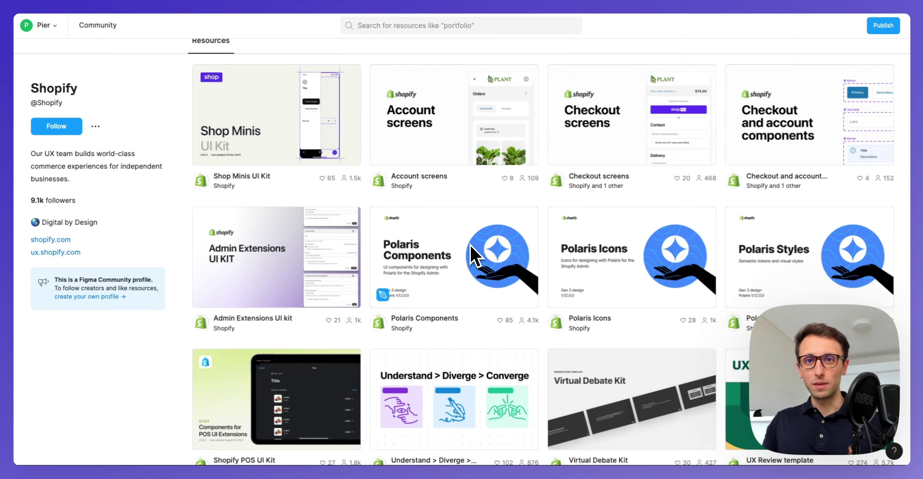
{"action": "left_click", "coordinate": [471, 244]}
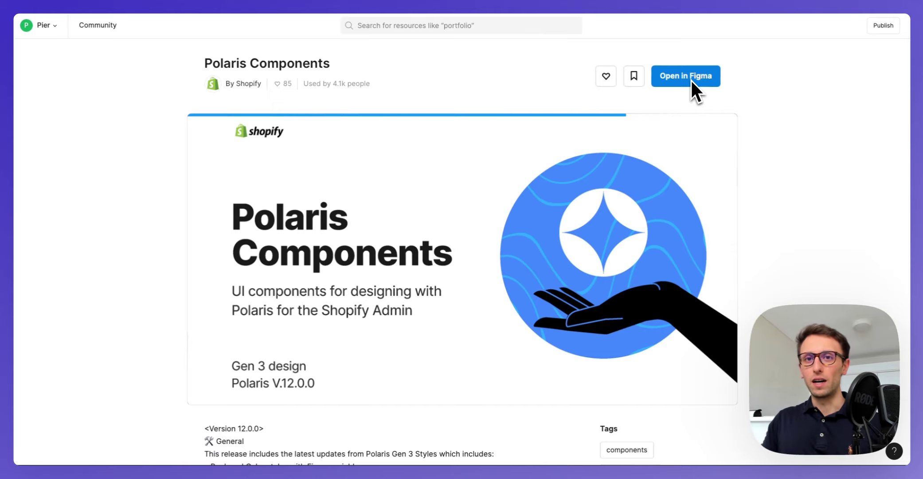
{"action": "left_click", "coordinate": [682, 76]}
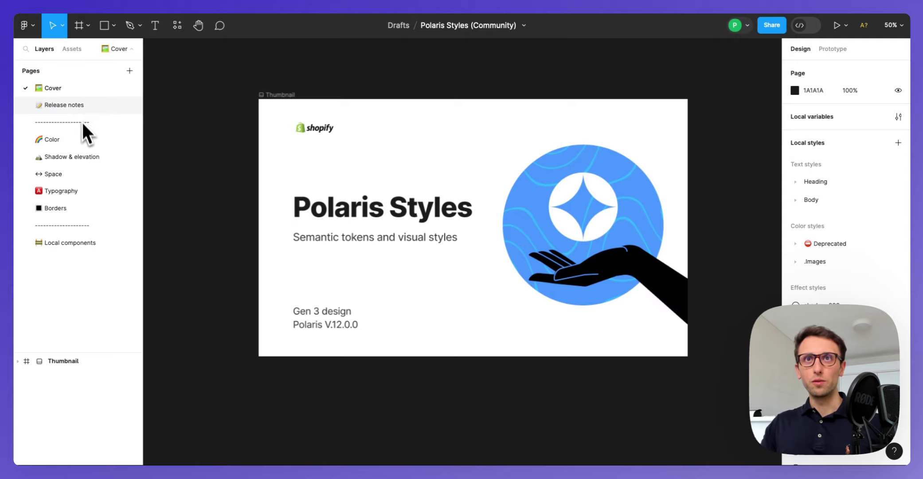
Go to the Release notes page and select the 2023 Releases table frame
{"action": "left_click", "coordinate": [83, 106]}
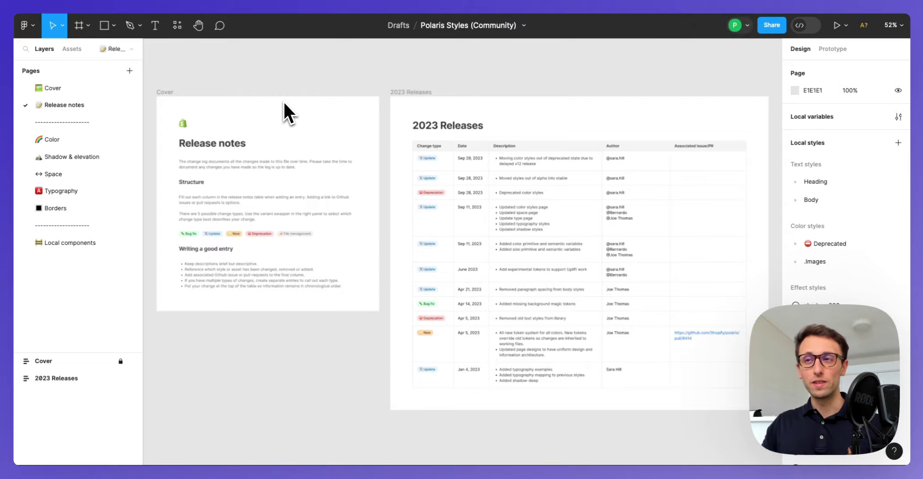
{"action": "left_click", "coordinate": [544, 190]}
{"action": "scroll", "coordinate": [544, 190], "scroll_direction": "up", "scroll_amount": 5}
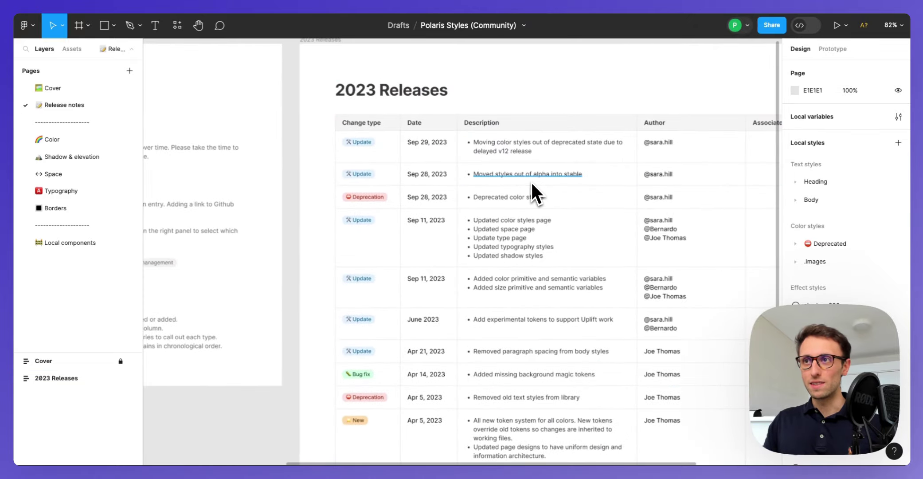
{"action": "scroll", "coordinate": [531, 181], "scroll_direction": "up", "scroll_amount": 3}
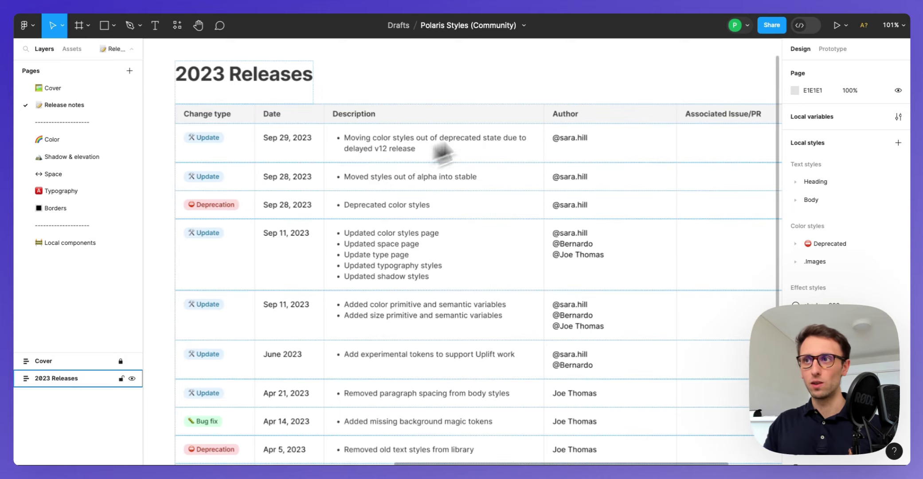
Zoom and pan across the 2023 Releases change-log table
{"action": "scroll", "coordinate": [372, 243], "scroll_direction": "down", "scroll_amount": 5}
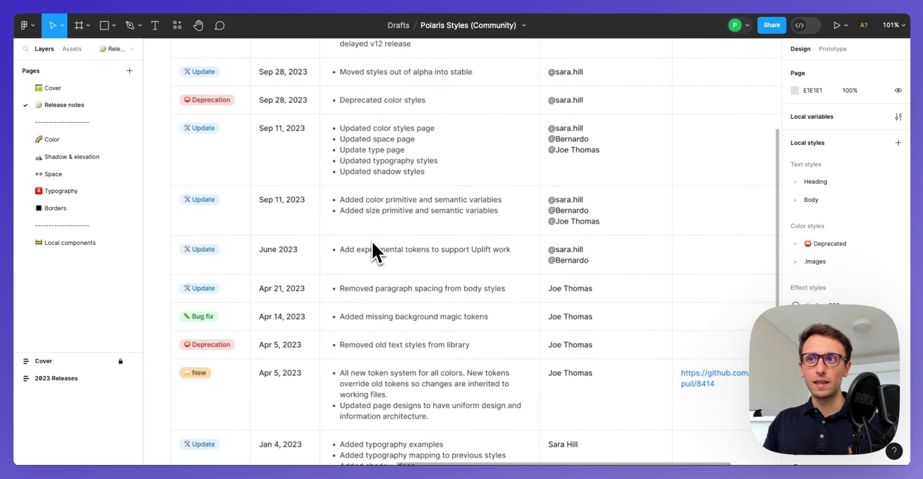
{"action": "scroll", "coordinate": [372, 242], "scroll_direction": "down", "scroll_amount": 1}
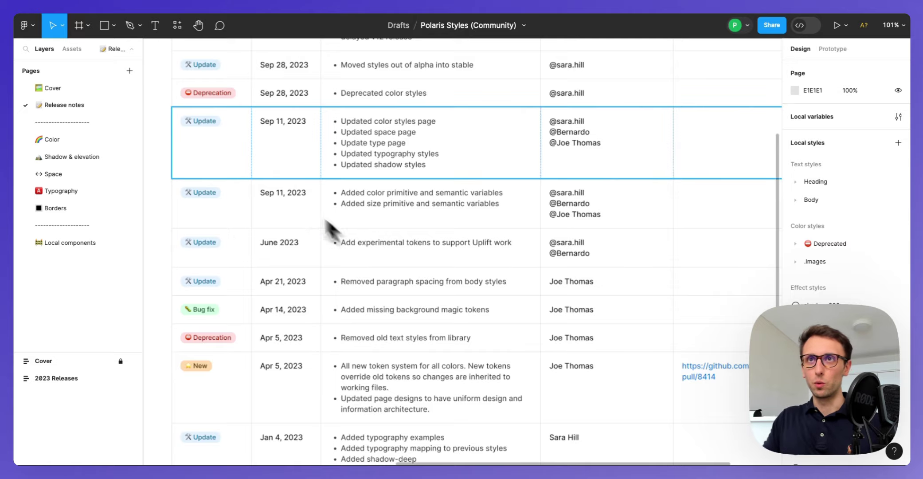
{"action": "scroll", "coordinate": [237, 148], "scroll_direction": "up", "scroll_amount": 3}
{"action": "scroll", "coordinate": [246, 136], "scroll_direction": "down", "scroll_amount": 5}
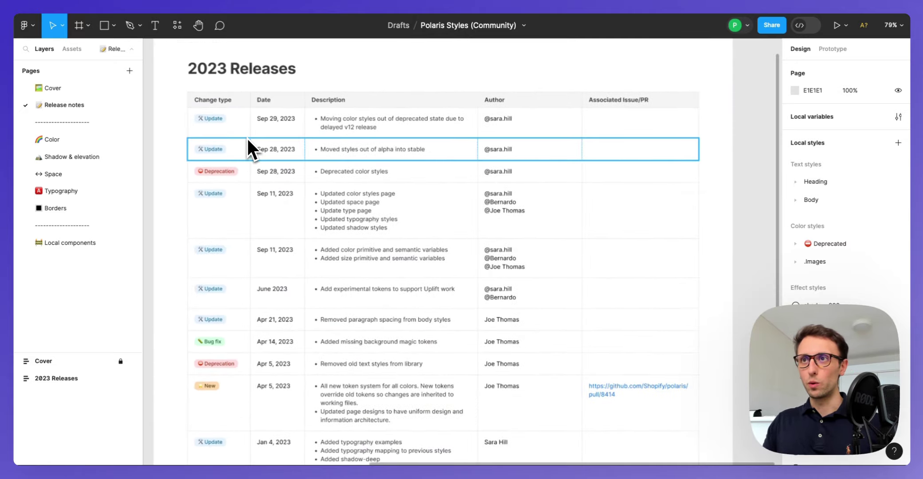
{"action": "scroll", "coordinate": [246, 136], "scroll_direction": "left", "scroll_amount": 10}
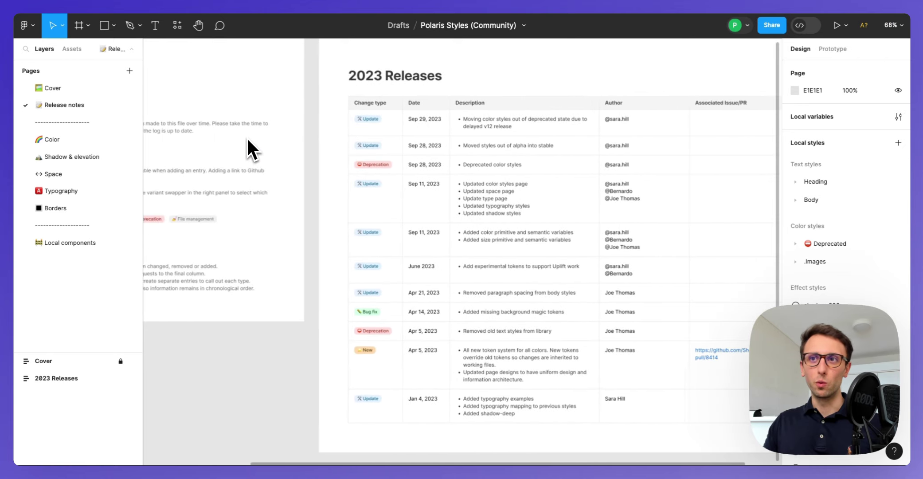
{"action": "scroll", "coordinate": [246, 136], "scroll_direction": "right", "scroll_amount": 3}
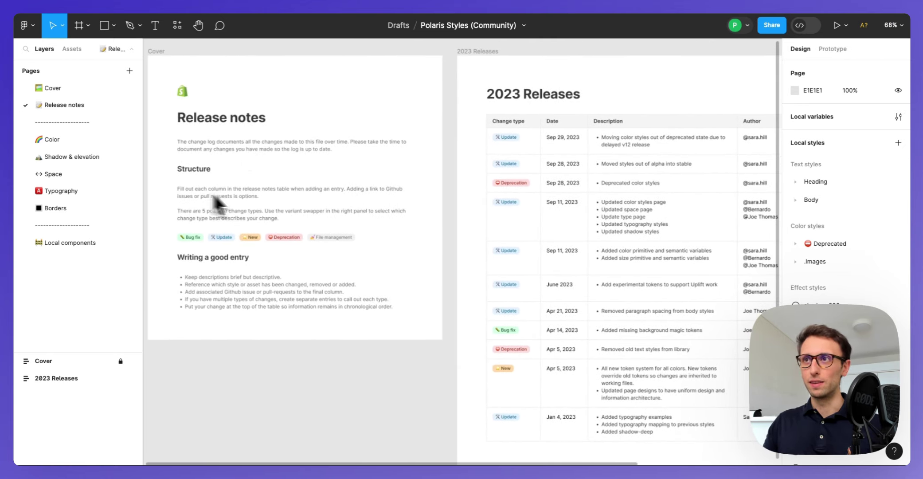
Go to the Color page and select the Color tokens section
{"action": "left_click", "coordinate": [65, 139]}
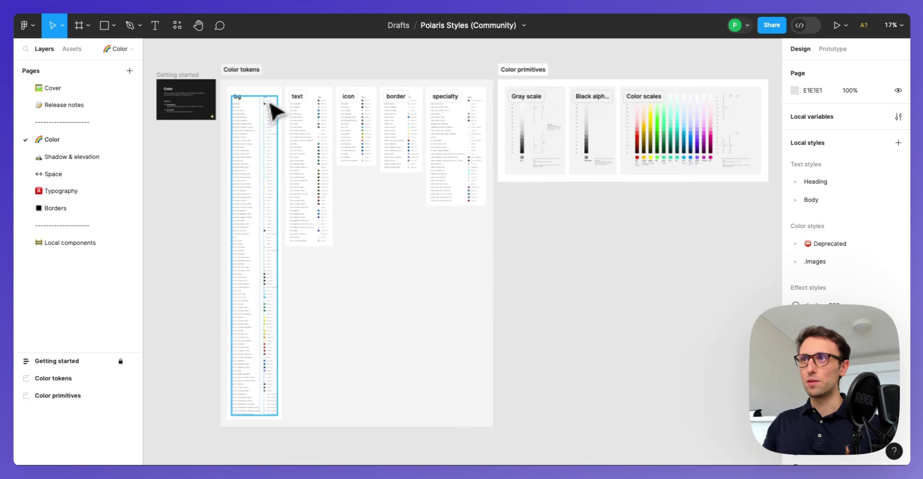
{"action": "scroll", "coordinate": [239, 106], "scroll_direction": "up", "scroll_amount": 2}
{"action": "scroll", "coordinate": [242, 110], "scroll_direction": "up", "scroll_amount": 3}
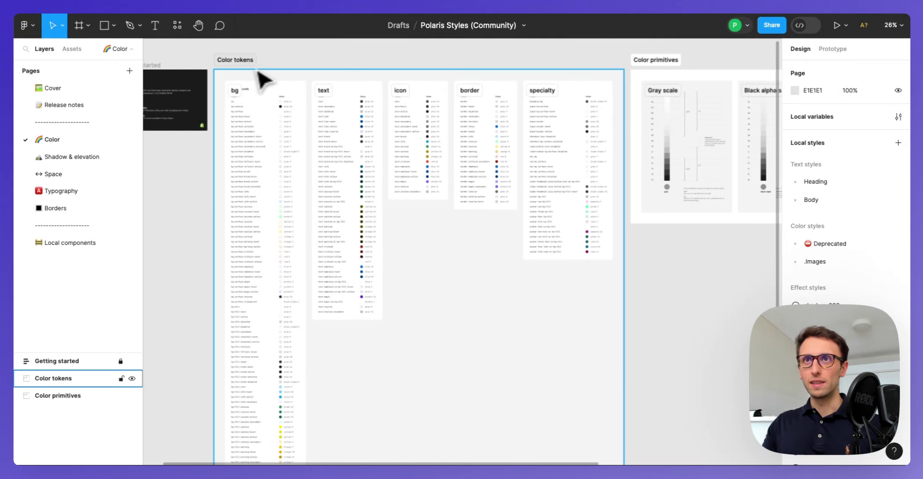
{"action": "left_click", "coordinate": [236, 68]}
{"action": "scroll", "coordinate": [251, 78], "scroll_direction": "left", "scroll_amount": 3}
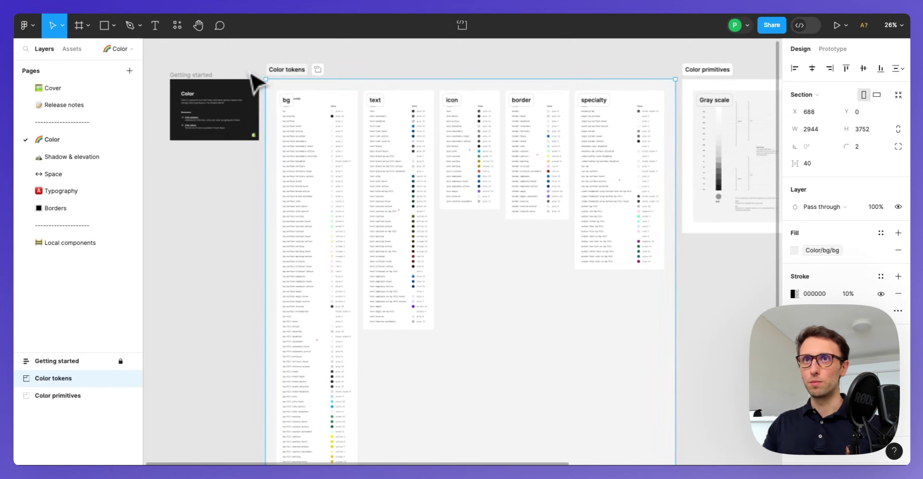
{"action": "scroll", "coordinate": [255, 82], "scroll_direction": "right", "scroll_amount": 5}
Select Color primitives, then zoom out to about 66% showing Backgrounds beside Getting started
{"action": "left_click", "coordinate": [488, 77]}
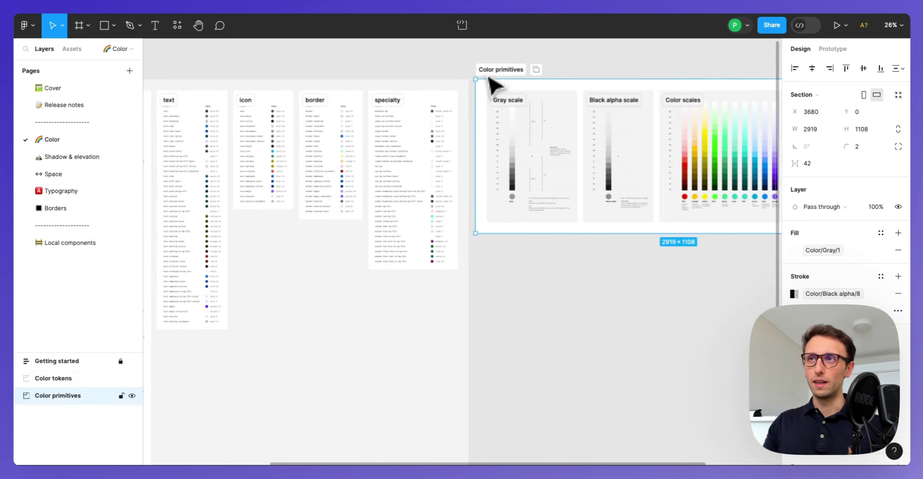
{"action": "scroll", "coordinate": [486, 80], "scroll_direction": "left", "scroll_amount": 6}
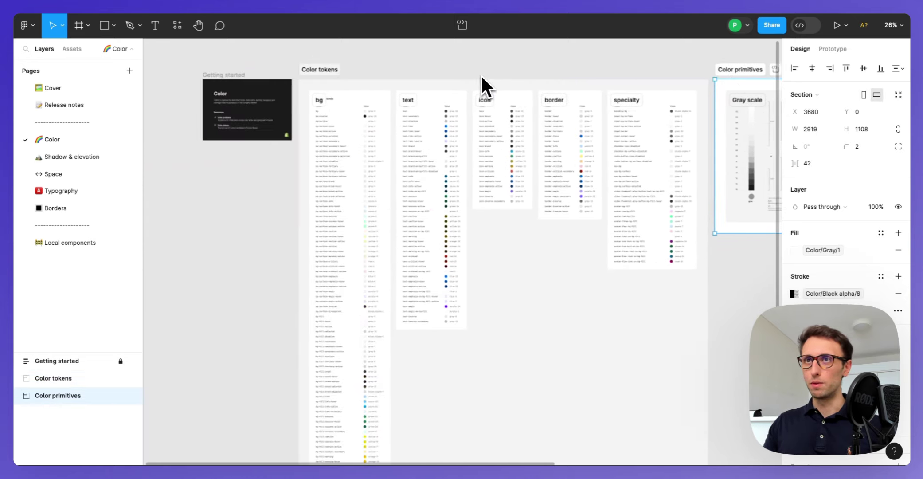
{"action": "scroll", "coordinate": [256, 84], "scroll_direction": "up", "scroll_amount": 10}
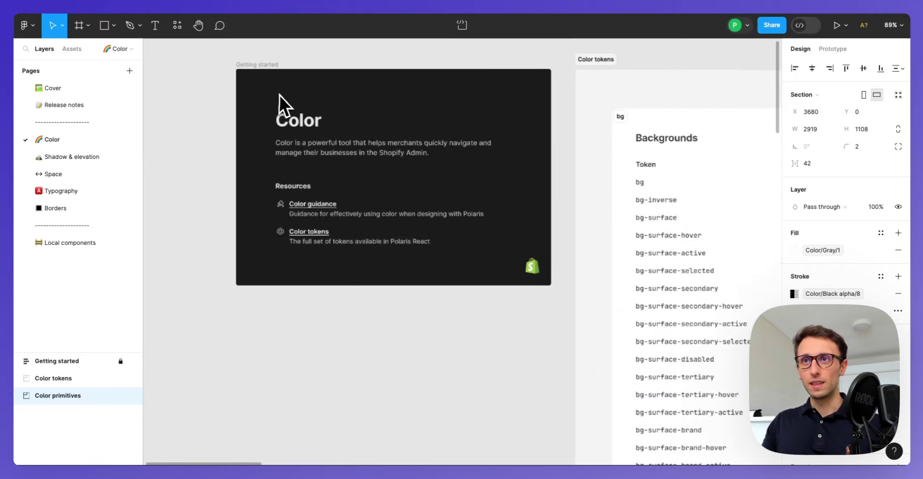
{"action": "scroll", "coordinate": [316, 123], "scroll_direction": "up", "scroll_amount": 2}
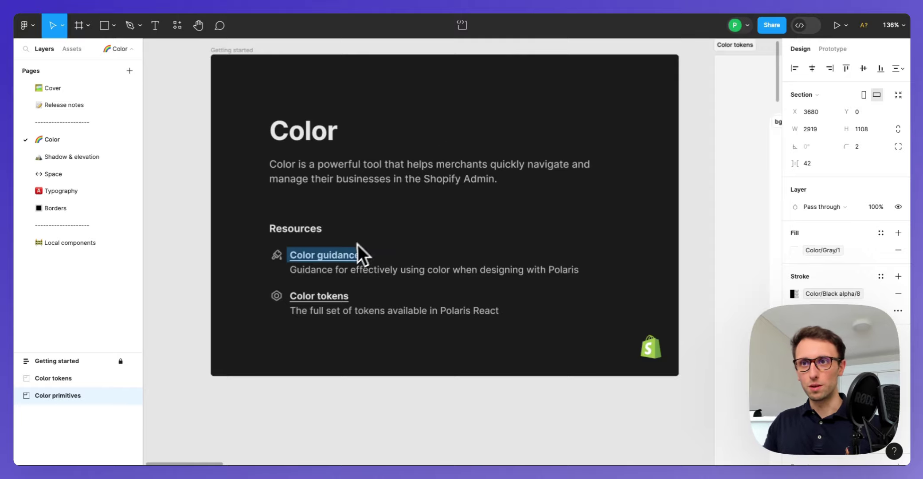
{"action": "scroll", "coordinate": [348, 239], "scroll_direction": "down", "scroll_amount": 5}
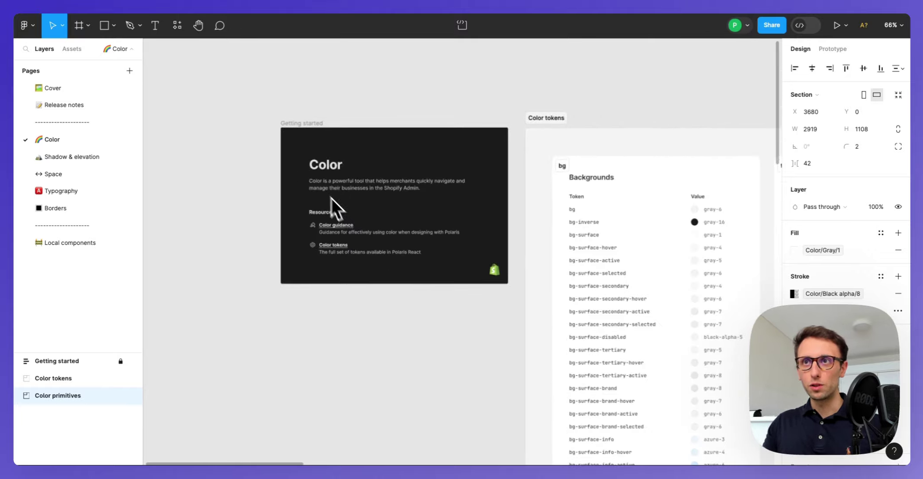
{"action": "scroll", "coordinate": [431, 232], "scroll_direction": "down", "scroll_amount": 1}
{"action": "scroll", "coordinate": [431, 233], "scroll_direction": "down", "scroll_amount": 1}
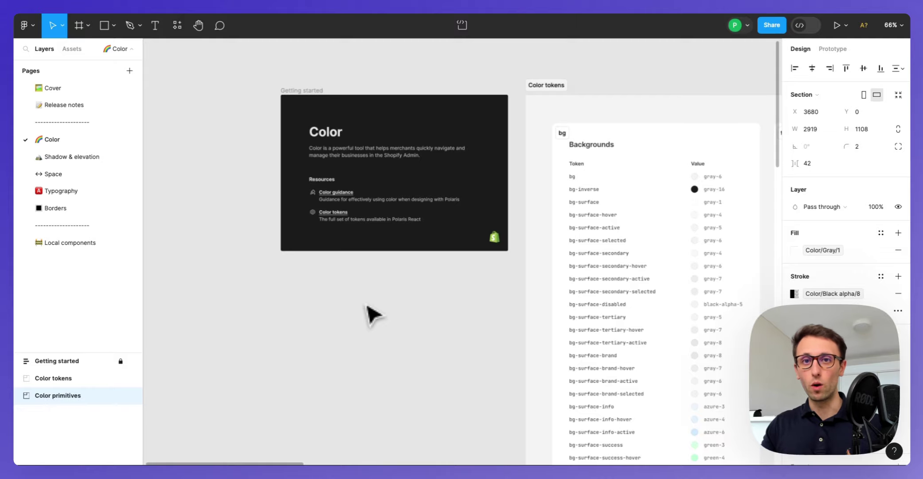
Zoom into the Backgrounds tokens table and pan across its token values
{"action": "scroll", "coordinate": [372, 312], "scroll_direction": "up", "scroll_amount": 2}
{"action": "scroll", "coordinate": [372, 312], "scroll_direction": "right", "scroll_amount": 6}
{"action": "scroll", "coordinate": [367, 305], "scroll_direction": "right", "scroll_amount": 5}
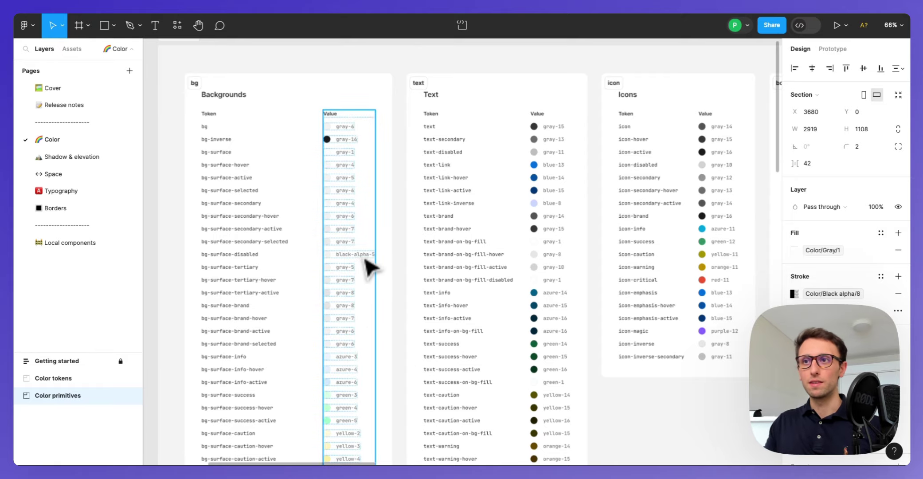
{"action": "scroll", "coordinate": [362, 206], "scroll_direction": "up", "scroll_amount": 2}
{"action": "scroll", "coordinate": [364, 214], "scroll_direction": "up", "scroll_amount": 2}
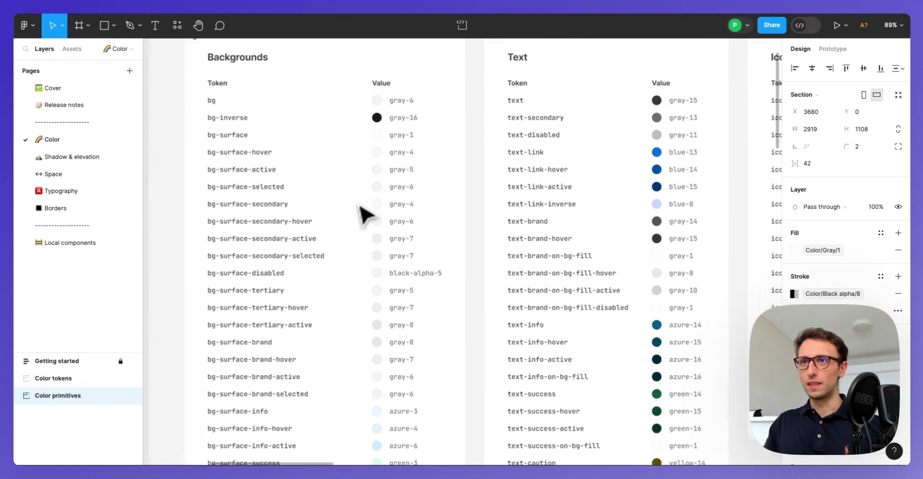
{"action": "scroll", "coordinate": [362, 209], "scroll_direction": "up", "scroll_amount": 1}
{"action": "scroll", "coordinate": [361, 209], "scroll_direction": "right", "scroll_amount": 1}
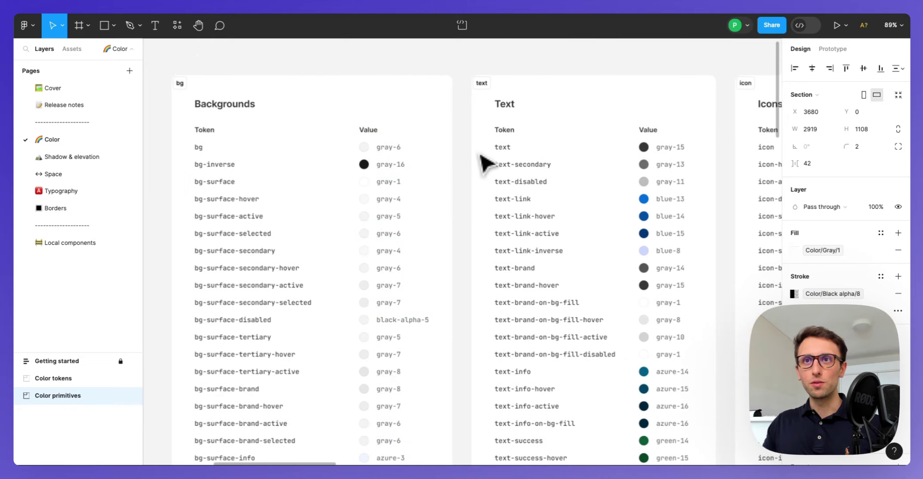
{"action": "scroll", "coordinate": [485, 164], "scroll_direction": "down", "scroll_amount": 1}
{"action": "scroll", "coordinate": [485, 164], "scroll_direction": "down", "scroll_amount": 2}
{"action": "scroll", "coordinate": [485, 163], "scroll_direction": "up", "scroll_amount": 2}
{"action": "scroll", "coordinate": [220, 158], "scroll_direction": "up", "scroll_amount": 3}
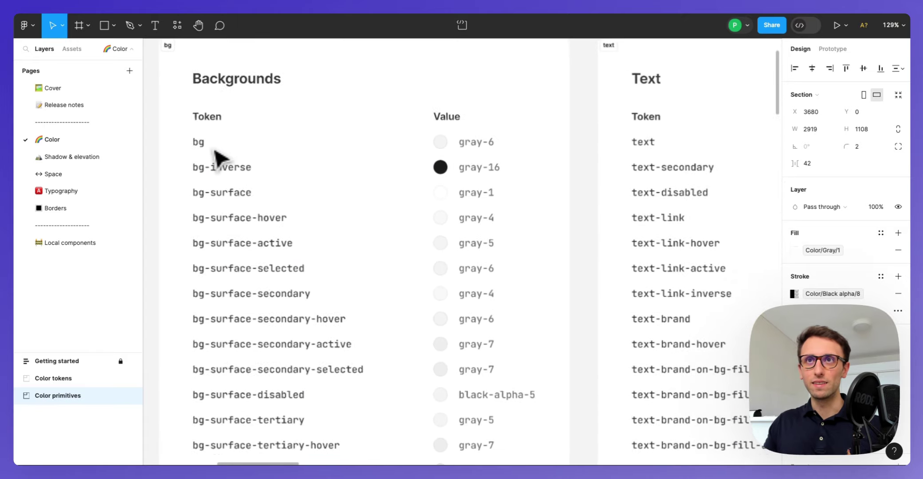
{"action": "scroll", "coordinate": [252, 134], "scroll_direction": "up", "scroll_amount": 2}
{"action": "scroll", "coordinate": [284, 130], "scroll_direction": "up", "scroll_amount": 2}
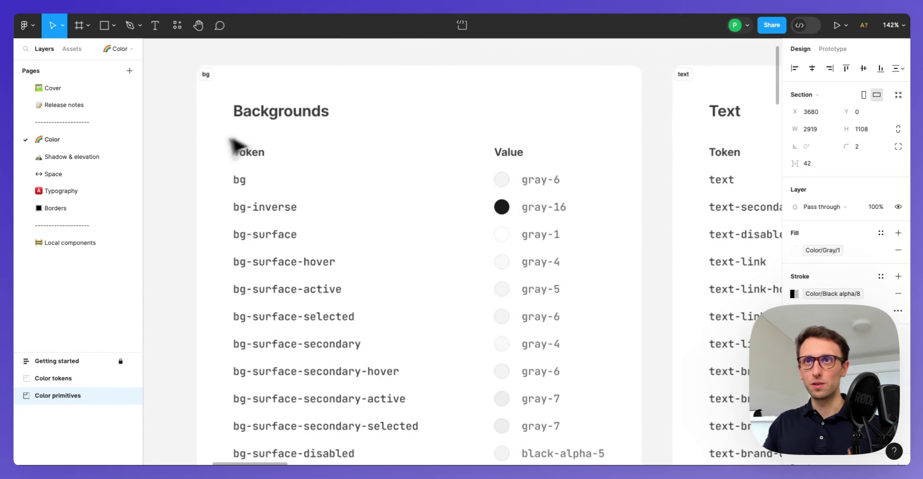
{"action": "scroll", "coordinate": [179, 144], "scroll_direction": "down", "scroll_amount": 6}
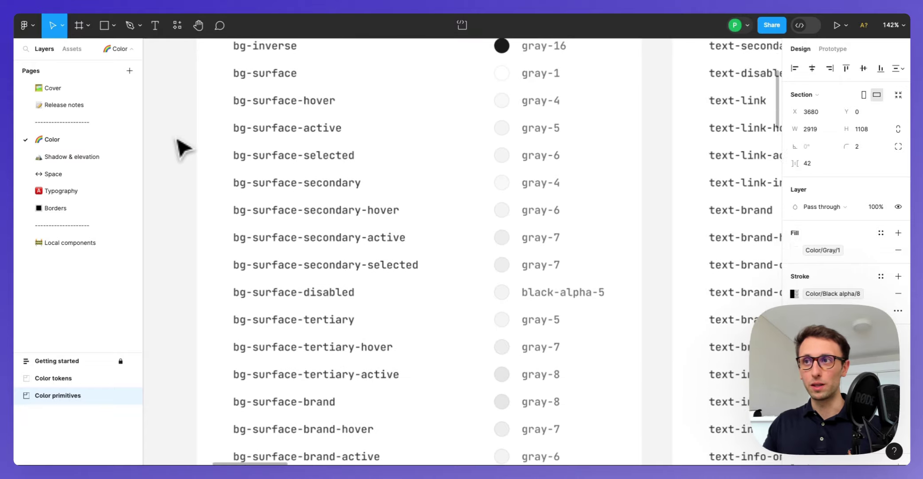
{"action": "scroll", "coordinate": [182, 149], "scroll_direction": "down", "scroll_amount": 2}
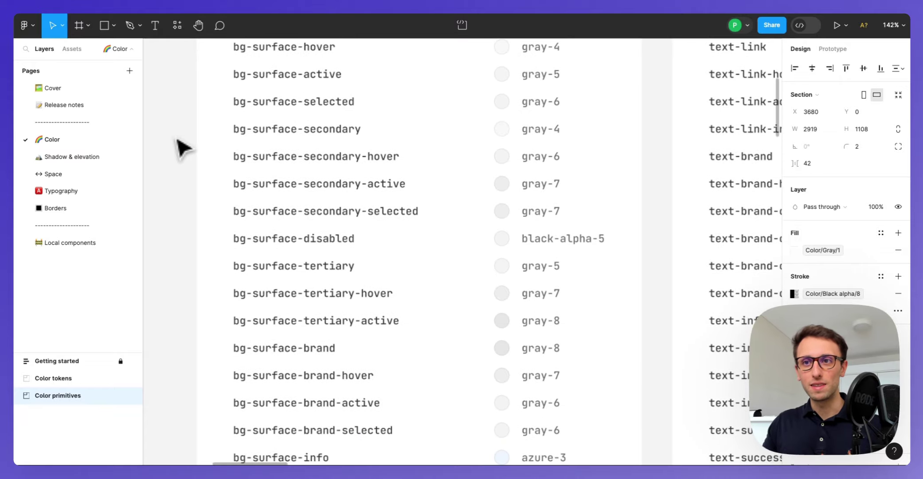
{"action": "scroll", "coordinate": [179, 146], "scroll_direction": "down", "scroll_amount": 10}
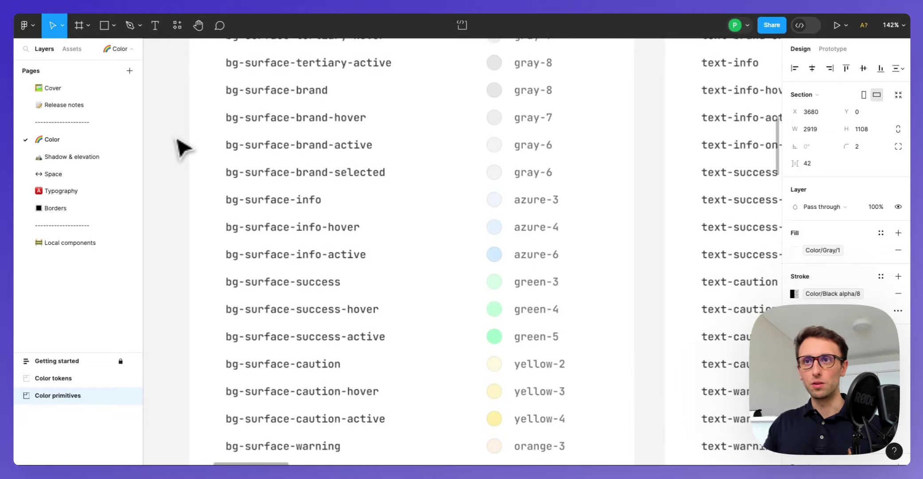
{"action": "scroll", "coordinate": [183, 146], "scroll_direction": "down", "scroll_amount": 3}
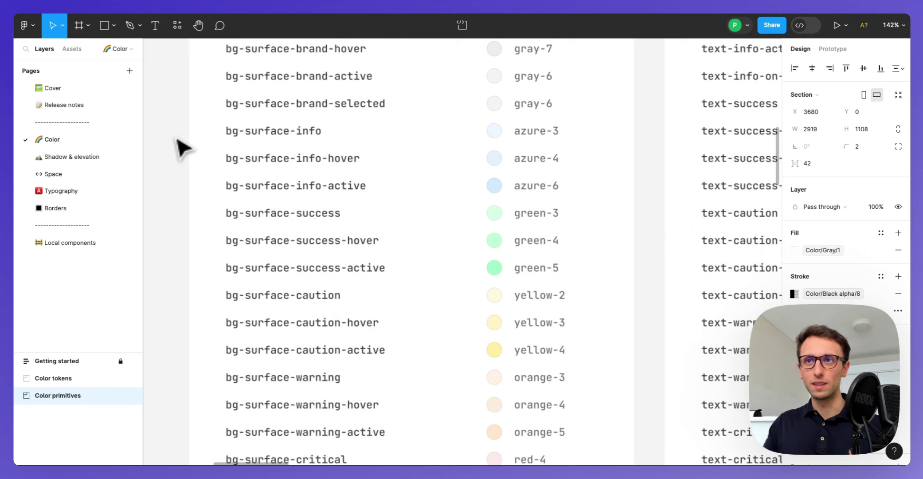
{"action": "scroll", "coordinate": [182, 149], "scroll_direction": "left", "scroll_amount": 2}
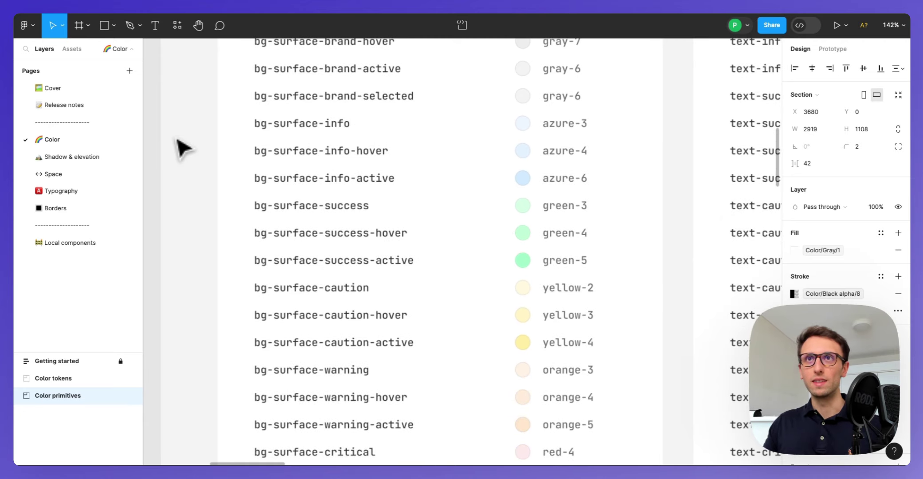
Hide the interface with Ctrl+\ and browse the Text, Icons, Borders and Specialty tokens tables
{"action": "key", "text": "ctrl+backslash"}
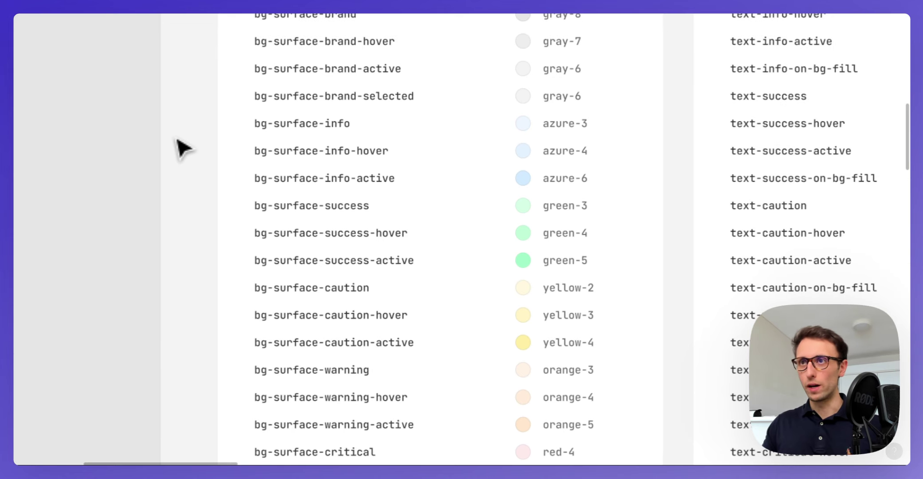
{"action": "scroll", "coordinate": [266, 138], "scroll_direction": "up", "scroll_amount": 1}
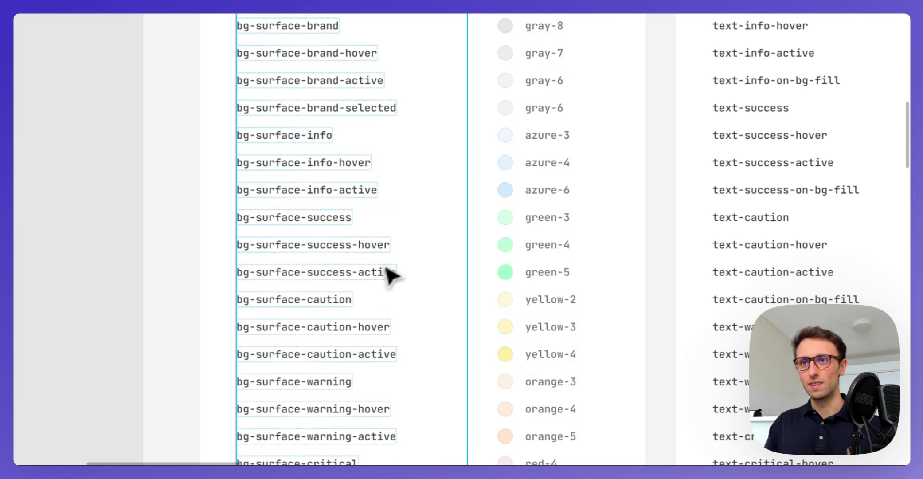
{"action": "scroll", "coordinate": [418, 262], "scroll_direction": "down", "scroll_amount": 4}
{"action": "scroll", "coordinate": [421, 264], "scroll_direction": "down", "scroll_amount": 14}
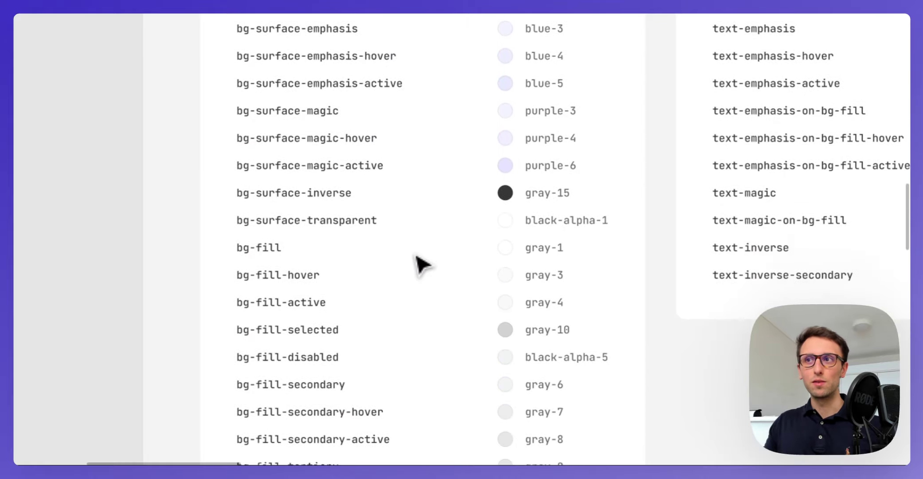
{"action": "scroll", "coordinate": [422, 265], "scroll_direction": "down", "scroll_amount": 3}
{"action": "scroll", "coordinate": [421, 265], "scroll_direction": "down", "scroll_amount": 2}
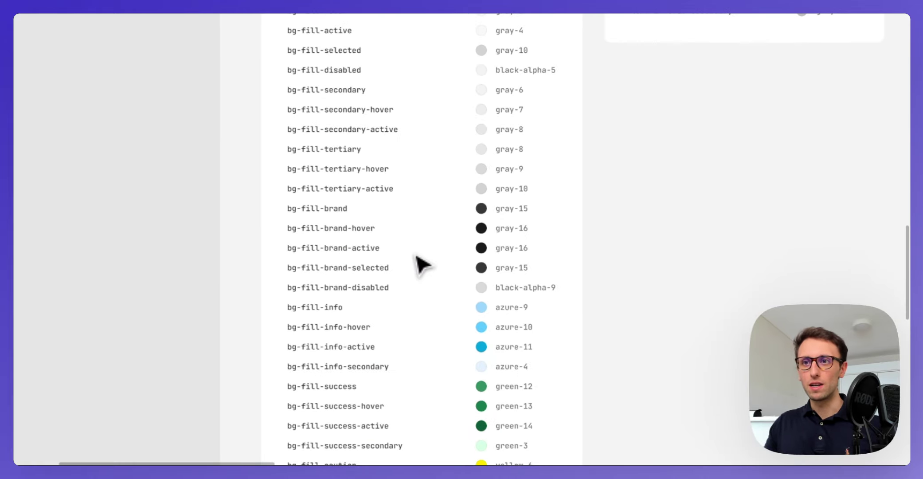
{"action": "scroll", "coordinate": [422, 265], "scroll_direction": "down", "scroll_amount": 4}
{"action": "scroll", "coordinate": [421, 264], "scroll_direction": "down", "scroll_amount": 14}
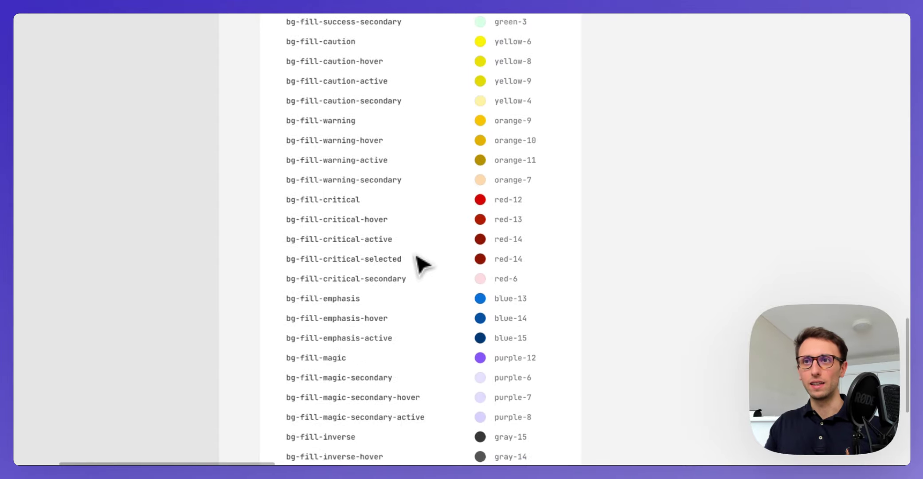
{"action": "scroll", "coordinate": [421, 264], "scroll_direction": "up", "scroll_amount": 20}
{"action": "scroll", "coordinate": [421, 265], "scroll_direction": "right", "scroll_amount": 5}
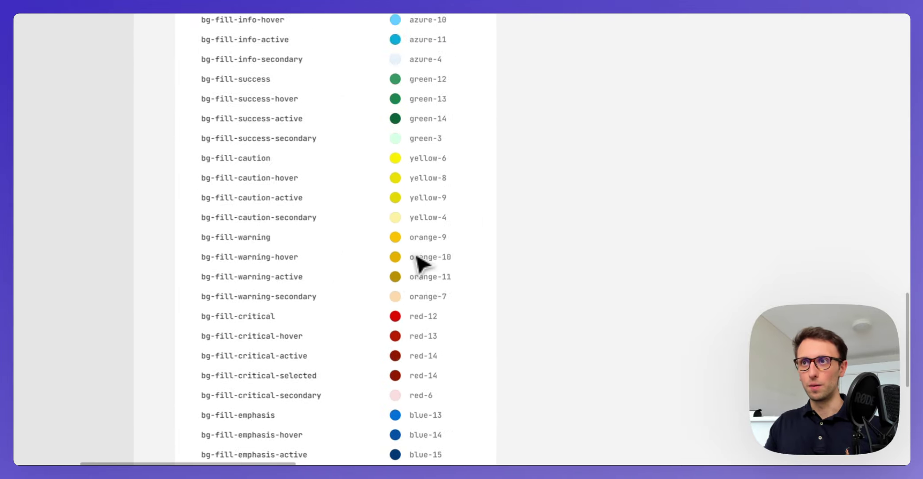
{"action": "scroll", "coordinate": [421, 265], "scroll_direction": "down", "scroll_amount": 3}
{"action": "scroll", "coordinate": [421, 265], "scroll_direction": "right", "scroll_amount": 5}
{"action": "scroll", "coordinate": [421, 265], "scroll_direction": "up", "scroll_amount": 10}
{"action": "scroll", "coordinate": [421, 265], "scroll_direction": "up", "scroll_amount": 3}
{"action": "scroll", "coordinate": [421, 264], "scroll_direction": "up", "scroll_amount": 2}
{"action": "scroll", "coordinate": [421, 265], "scroll_direction": "left", "scroll_amount": 2}
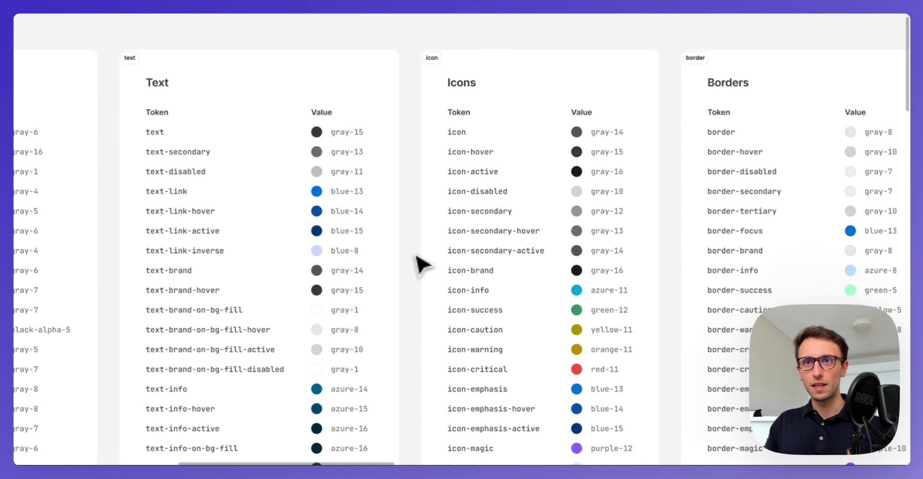
{"action": "scroll", "coordinate": [423, 264], "scroll_direction": "left", "scroll_amount": 2}
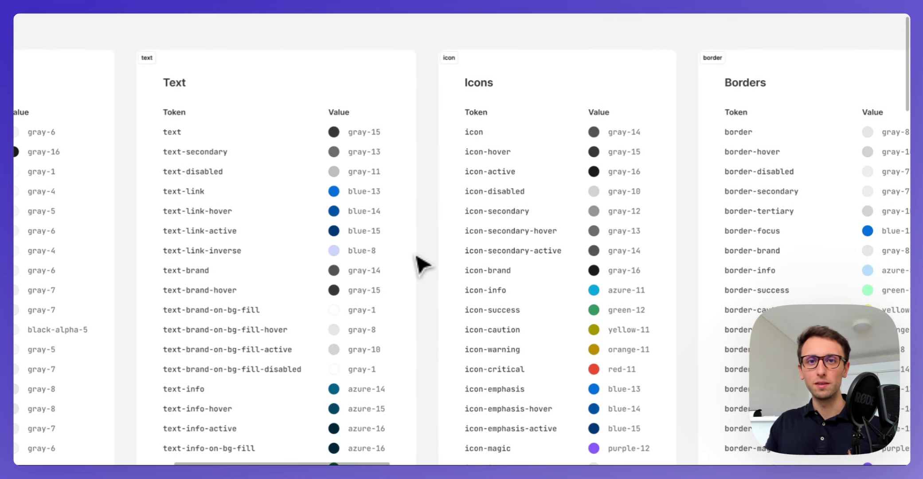
{"action": "scroll", "coordinate": [421, 265], "scroll_direction": "right", "scroll_amount": 2}
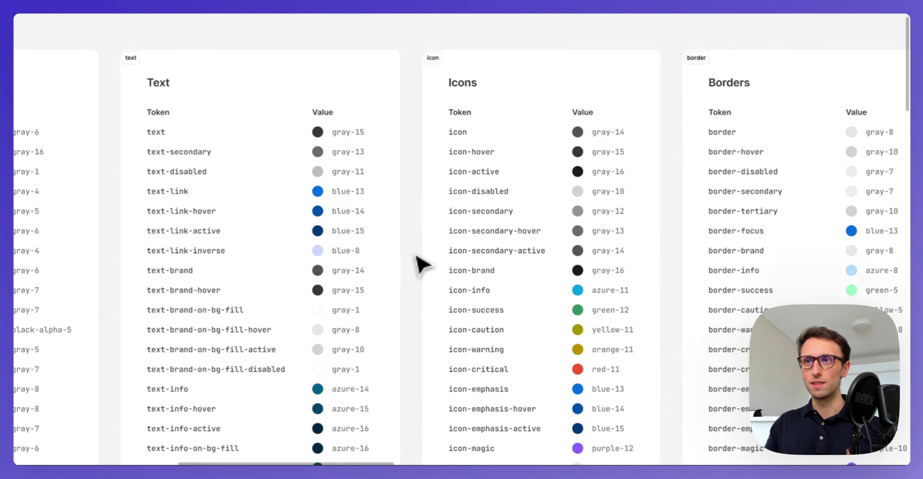
{"action": "scroll", "coordinate": [404, 118], "scroll_direction": "right", "scroll_amount": 2}
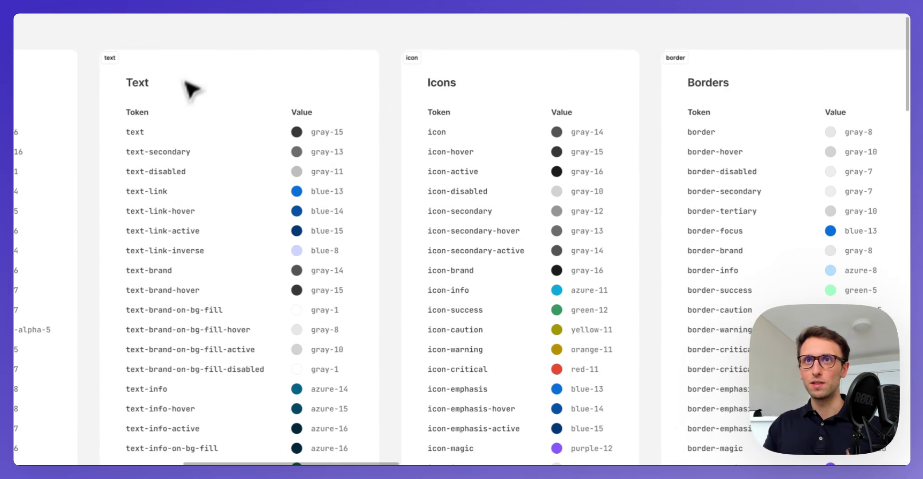
{"action": "scroll", "coordinate": [222, 100], "scroll_direction": "down", "scroll_amount": 2}
{"action": "scroll", "coordinate": [222, 100], "scroll_direction": "left", "scroll_amount": 2}
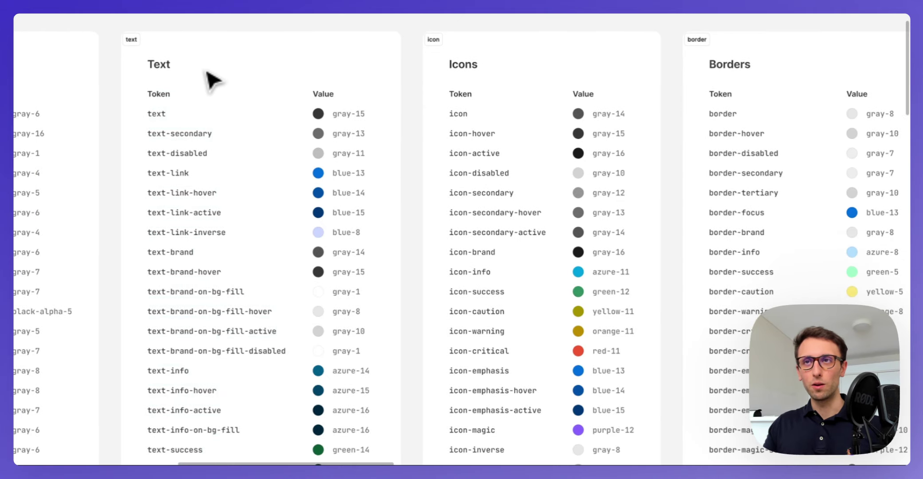
{"action": "scroll", "coordinate": [212, 80], "scroll_direction": "right", "scroll_amount": 10}
{"action": "scroll", "coordinate": [360, 86], "scroll_direction": "right", "scroll_amount": 10}
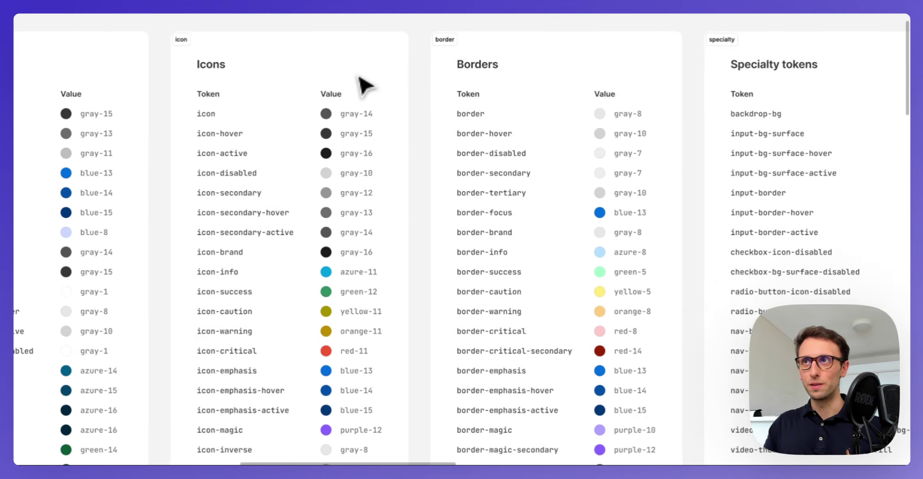
{"action": "scroll", "coordinate": [419, 91], "scroll_direction": "right", "scroll_amount": 10}
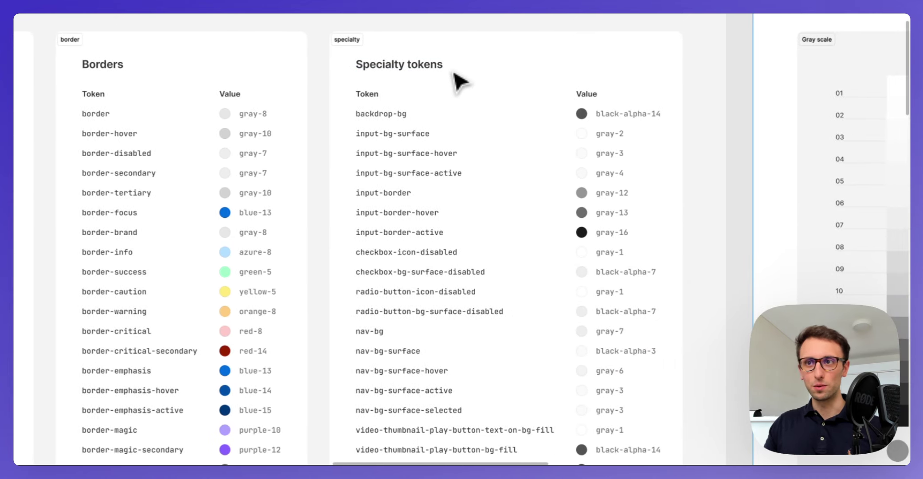
{"action": "scroll", "coordinate": [453, 73], "scroll_direction": "right", "scroll_amount": 2}
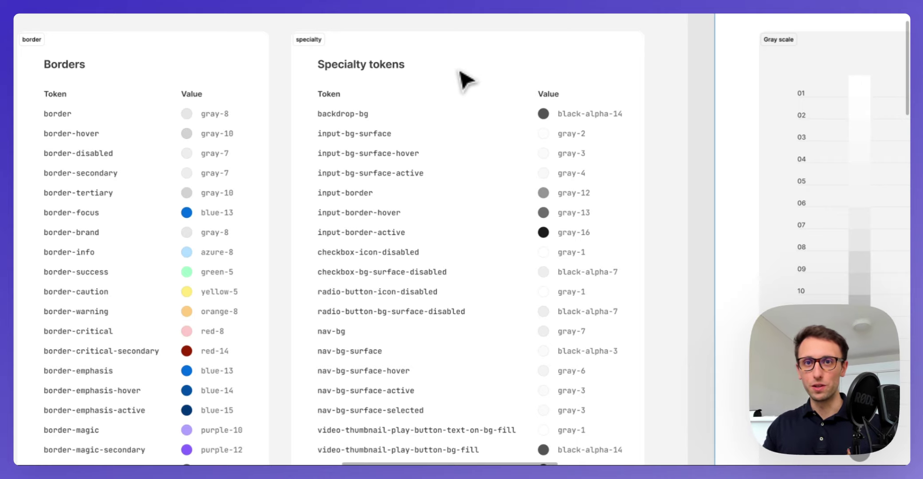
Zoom out and pan until the Color tokens tables sit beside Color primitives
{"action": "scroll", "coordinate": [463, 80], "scroll_direction": "right", "scroll_amount": 10}
{"action": "scroll", "coordinate": [463, 80], "scroll_direction": "down", "scroll_amount": 2}
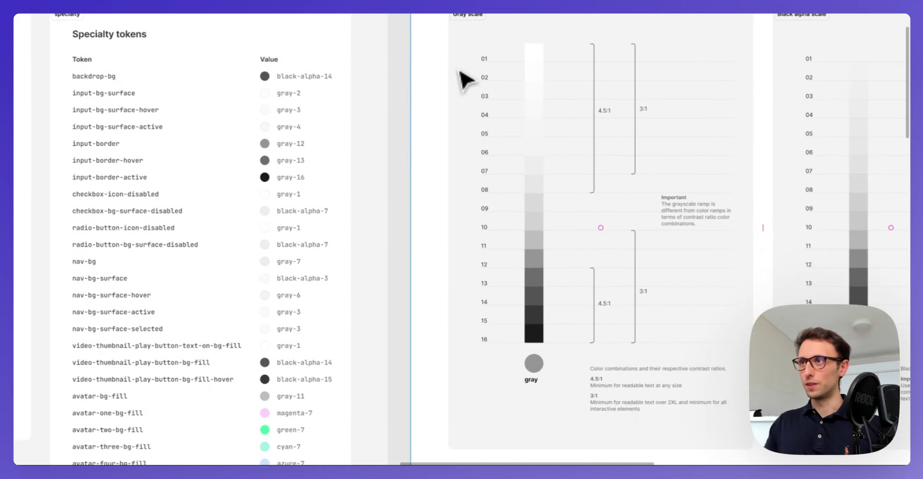
{"action": "scroll", "coordinate": [466, 80], "scroll_direction": "right", "scroll_amount": 10}
{"action": "scroll", "coordinate": [465, 79], "scroll_direction": "up", "scroll_amount": 2}
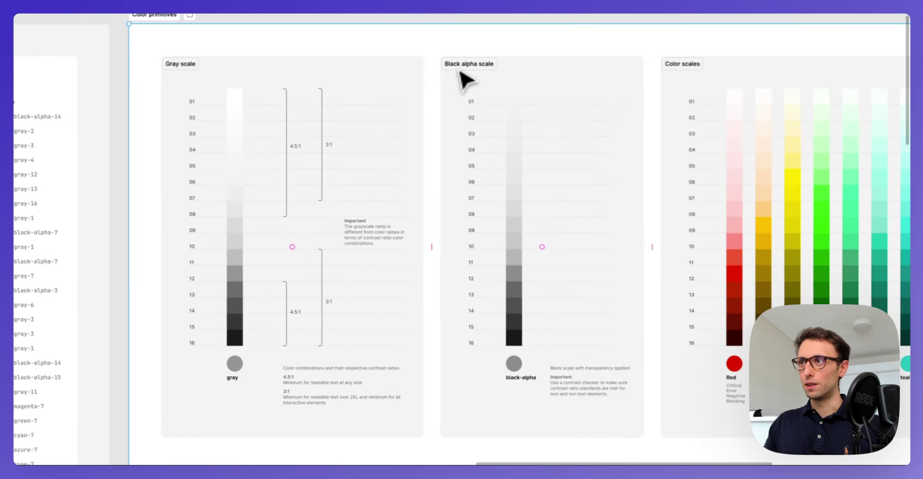
{"action": "scroll", "coordinate": [465, 80], "scroll_direction": "right", "scroll_amount": 10}
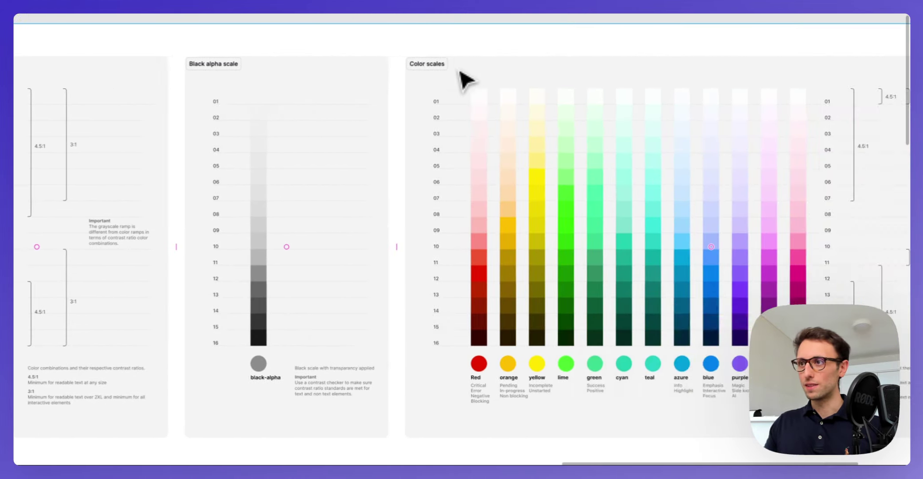
{"action": "scroll", "coordinate": [463, 80], "scroll_direction": "right", "scroll_amount": 10}
{"action": "scroll", "coordinate": [464, 80], "scroll_direction": "down", "scroll_amount": 2}
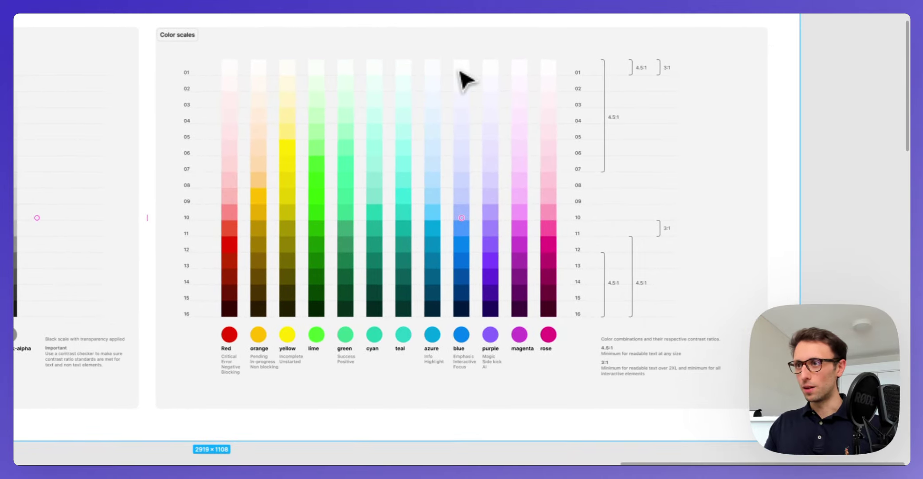
{"action": "scroll", "coordinate": [463, 80], "scroll_direction": "left", "scroll_amount": 15}
{"action": "scroll", "coordinate": [466, 80], "scroll_direction": "left", "scroll_amount": 8}
{"action": "scroll", "coordinate": [465, 80], "scroll_direction": "down", "scroll_amount": 1}
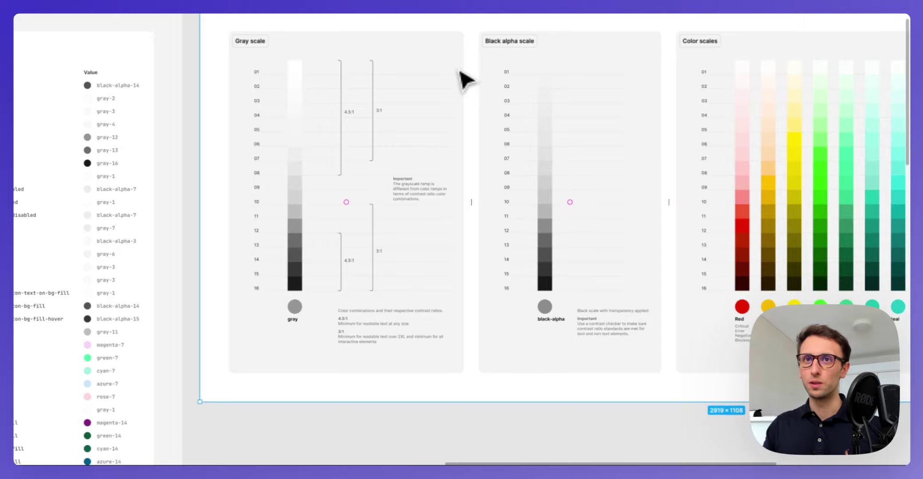
Deselect the Color primitives frame and restore the hidden interface panels with Ctrl+\
{"action": "scroll", "coordinate": [465, 80], "scroll_direction": "down", "scroll_amount": 4}
{"action": "scroll", "coordinate": [465, 80], "scroll_direction": "left", "scroll_amount": 8}
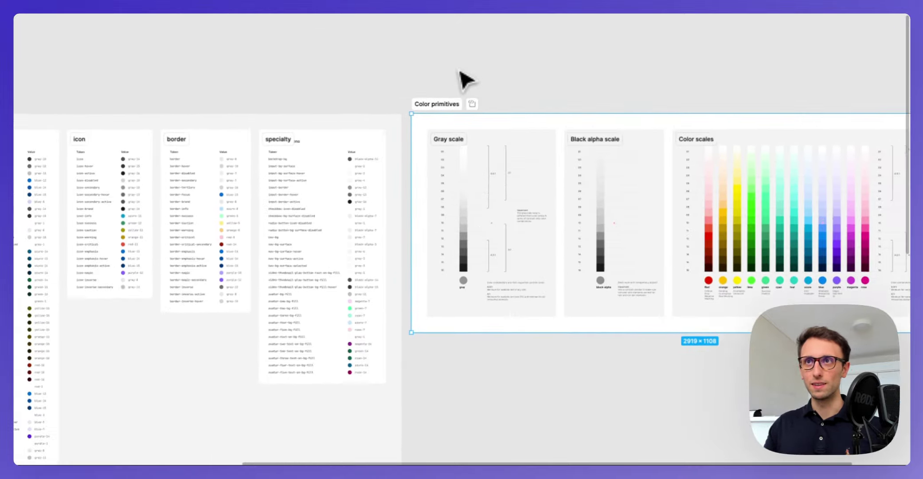
{"action": "scroll", "coordinate": [461, 73], "scroll_direction": "left", "scroll_amount": 4}
{"action": "scroll", "coordinate": [461, 73], "scroll_direction": "down", "scroll_amount": 1}
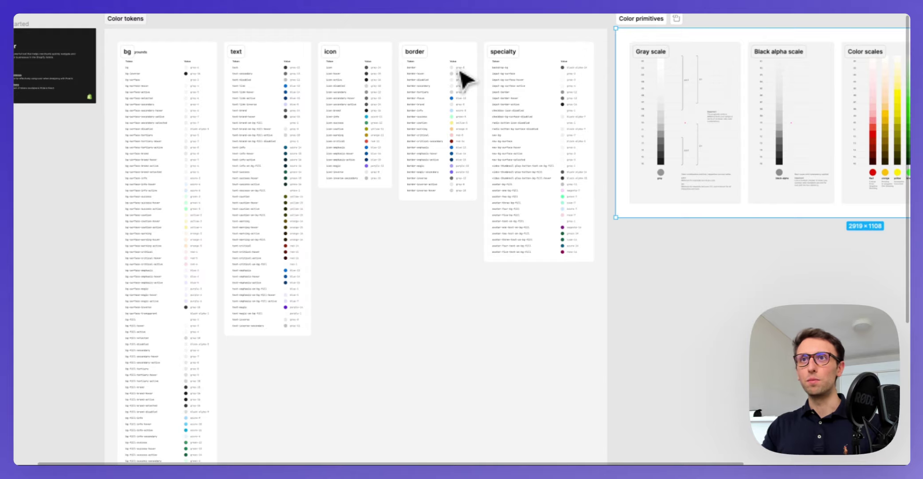
{"action": "scroll", "coordinate": [461, 72], "scroll_direction": "down", "scroll_amount": 5}
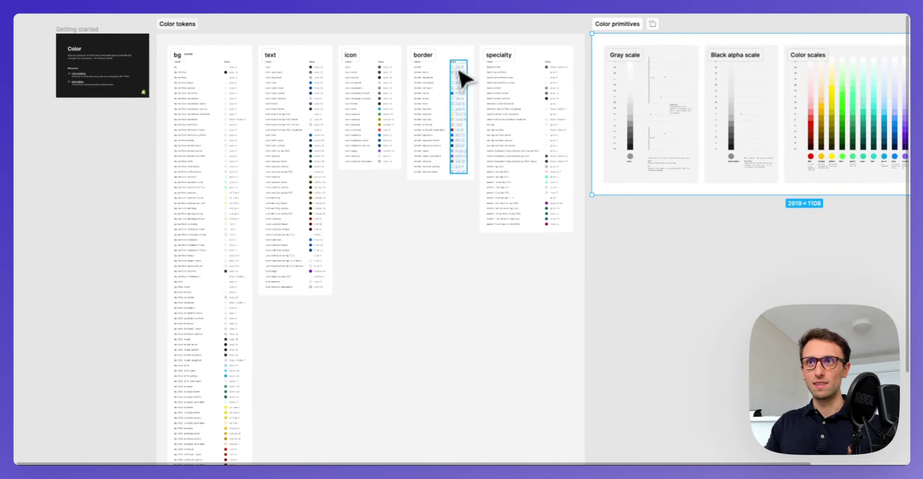
{"action": "left_click", "coordinate": [461, 32]}
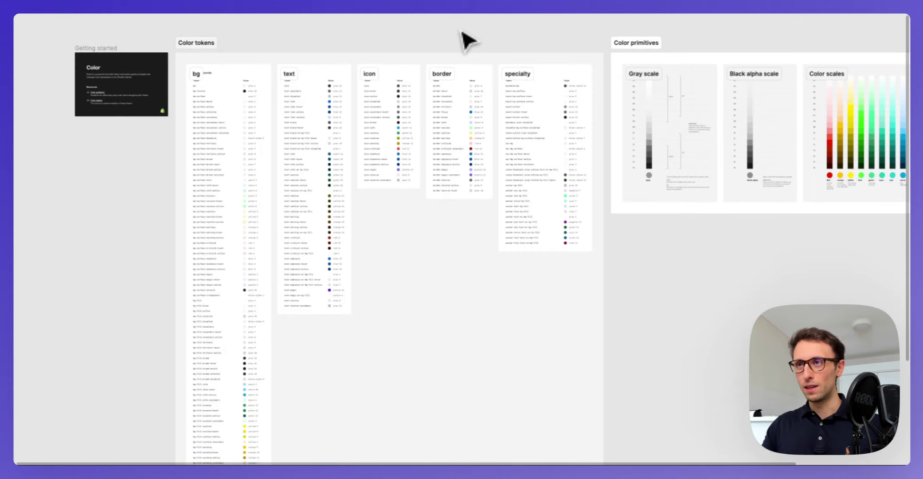
{"action": "key", "text": "ctrl+backslash"}
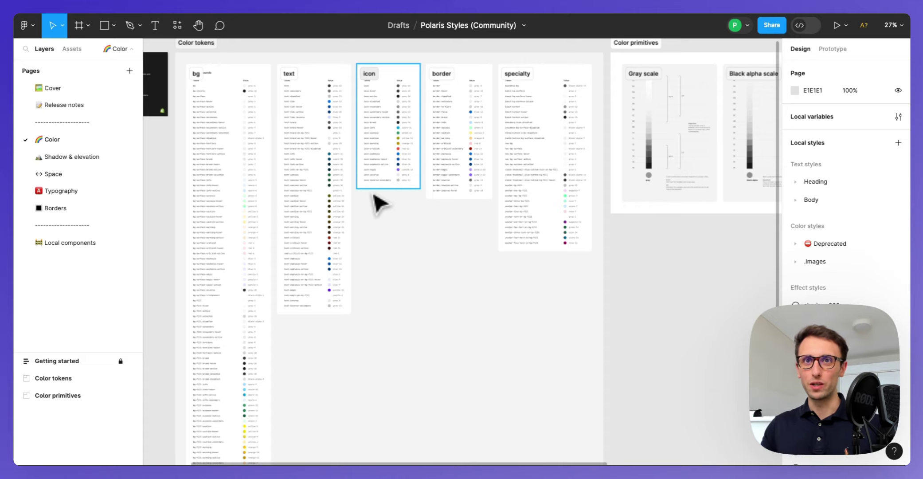
Go to the Shadow & elevation page and view its Shadow intro card
{"action": "key", "text": "Page_Down"}
{"action": "scroll", "coordinate": [380, 199], "scroll_direction": "down", "scroll_amount": 1}
{"action": "scroll", "coordinate": [380, 199], "scroll_direction": "right", "scroll_amount": 2}
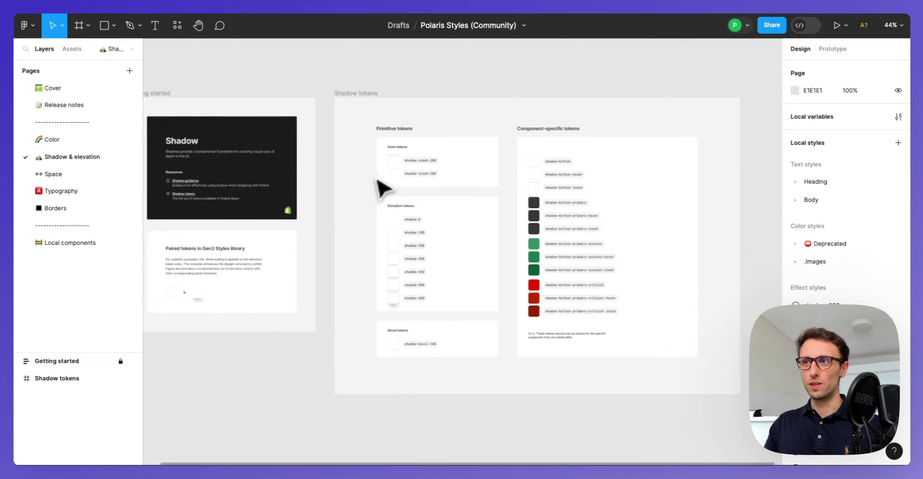
{"action": "scroll", "coordinate": [382, 193], "scroll_direction": "left", "scroll_amount": 3}
{"action": "scroll", "coordinate": [382, 188], "scroll_direction": "up", "scroll_amount": 4}
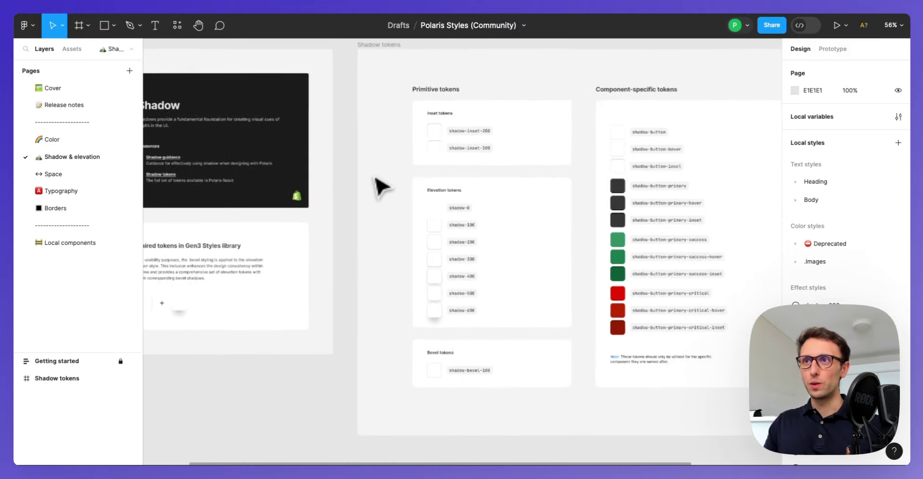
{"action": "scroll", "coordinate": [382, 188], "scroll_direction": "right", "scroll_amount": 3}
{"action": "scroll", "coordinate": [382, 188], "scroll_direction": "down", "scroll_amount": 1}
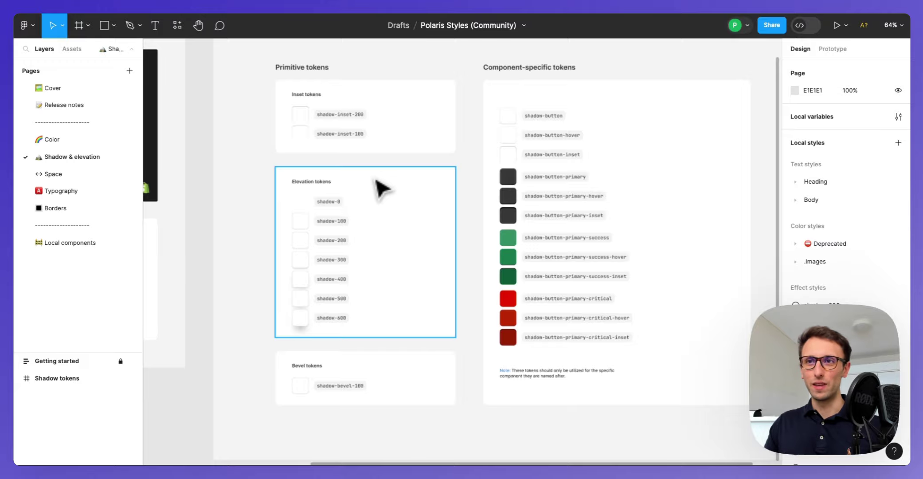
{"action": "scroll", "coordinate": [357, 197], "scroll_direction": "up", "scroll_amount": 5}
{"action": "scroll", "coordinate": [359, 199], "scroll_direction": "down", "scroll_amount": 2}
{"action": "scroll", "coordinate": [359, 199], "scroll_direction": "left", "scroll_amount": 4}
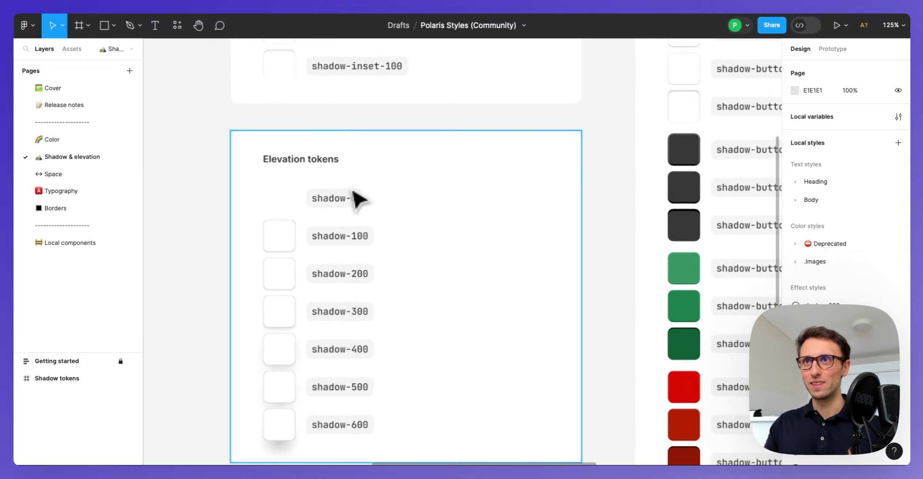
Pan across the Shadow tokens frame's elevation, bevel and component-specific shadow tokens
{"action": "scroll", "coordinate": [390, 128], "scroll_direction": "down", "scroll_amount": 2}
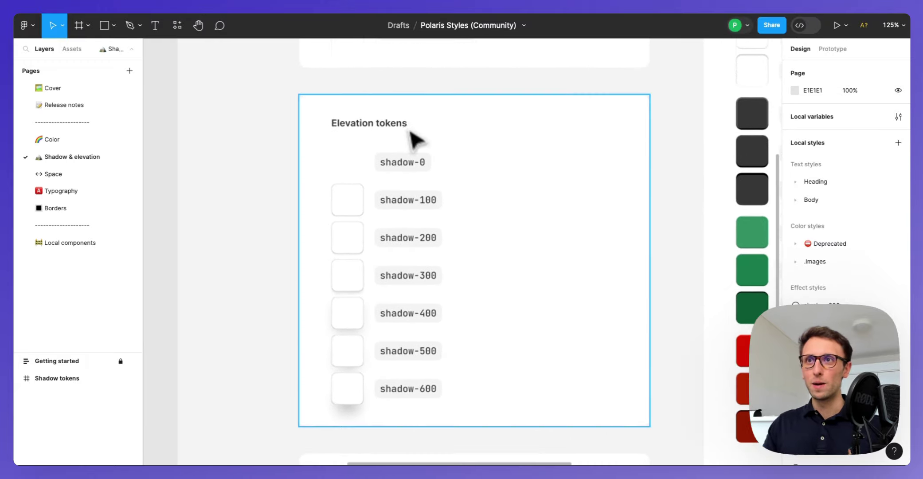
{"action": "scroll", "coordinate": [419, 164], "scroll_direction": "left", "scroll_amount": 1}
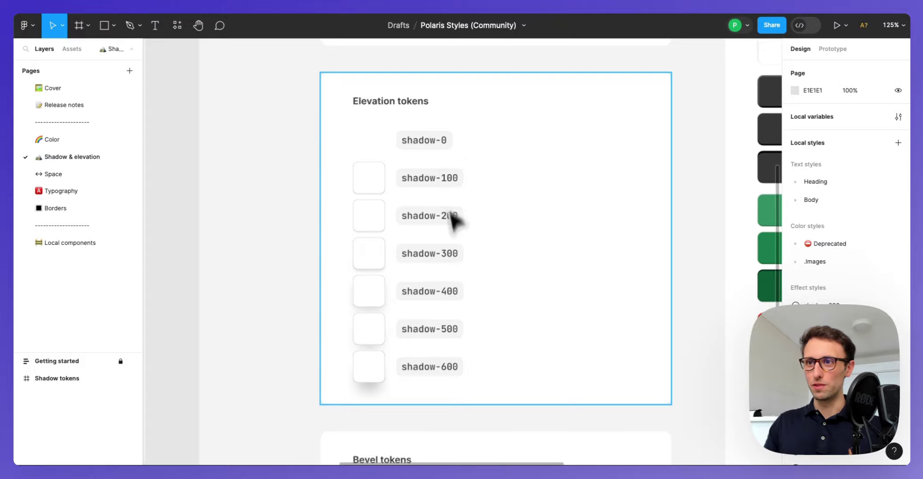
{"action": "scroll", "coordinate": [458, 358], "scroll_direction": "down", "scroll_amount": 5}
{"action": "scroll", "coordinate": [462, 332], "scroll_direction": "right", "scroll_amount": 1}
{"action": "scroll", "coordinate": [445, 309], "scroll_direction": "up", "scroll_amount": 8}
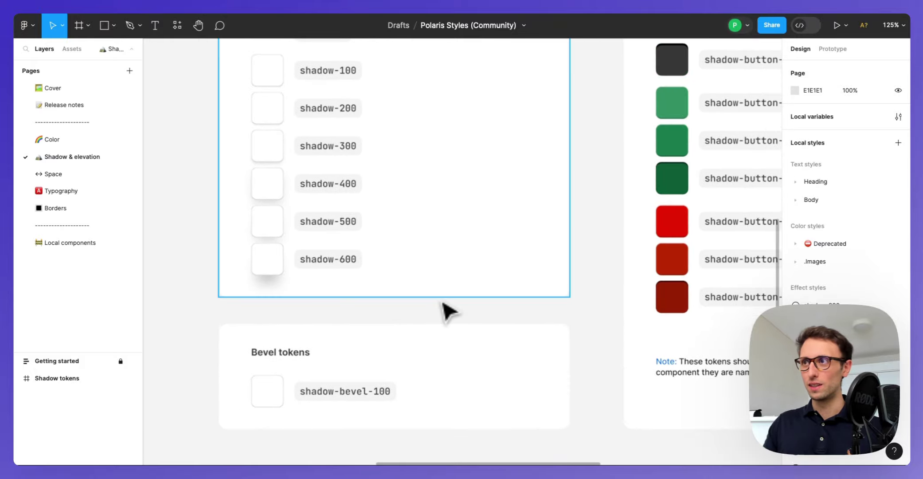
{"action": "scroll", "coordinate": [443, 309], "scroll_direction": "down", "scroll_amount": 2}
{"action": "scroll", "coordinate": [443, 308], "scroll_direction": "right", "scroll_amount": 6}
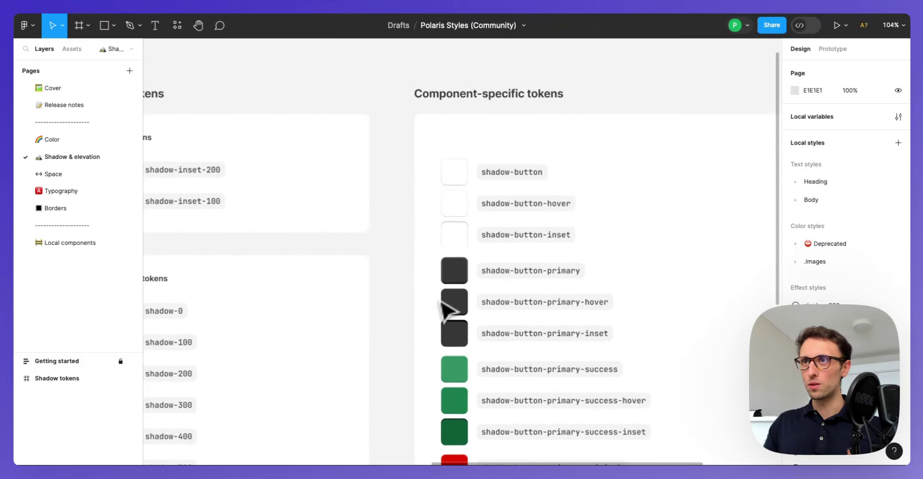
{"action": "scroll", "coordinate": [448, 310], "scroll_direction": "right", "scroll_amount": 2}
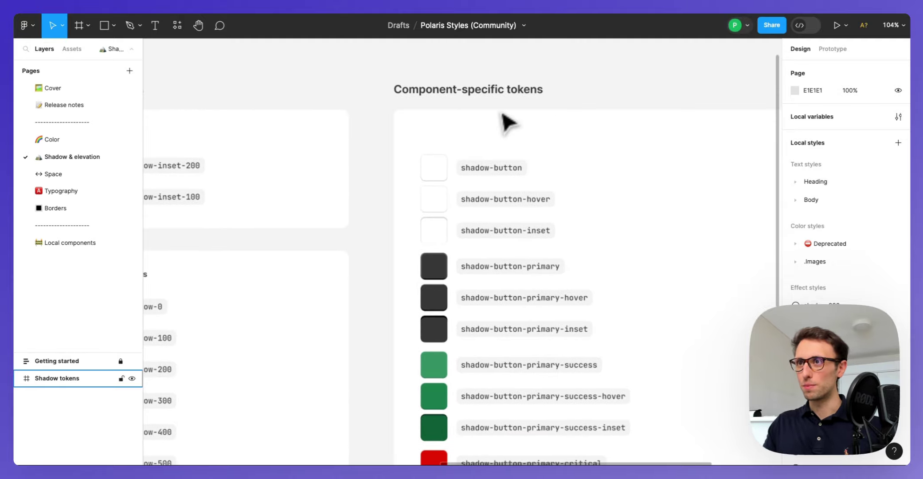
{"action": "scroll", "coordinate": [510, 121], "scroll_direction": "down", "scroll_amount": 5}
{"action": "scroll", "coordinate": [514, 123], "scroll_direction": "left", "scroll_amount": 6}
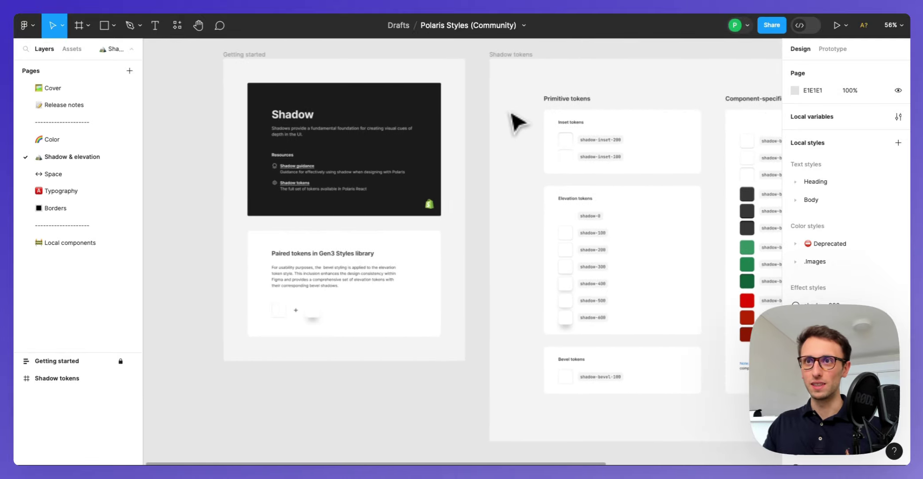
{"action": "scroll", "coordinate": [517, 123], "scroll_direction": "right", "scroll_amount": 1}
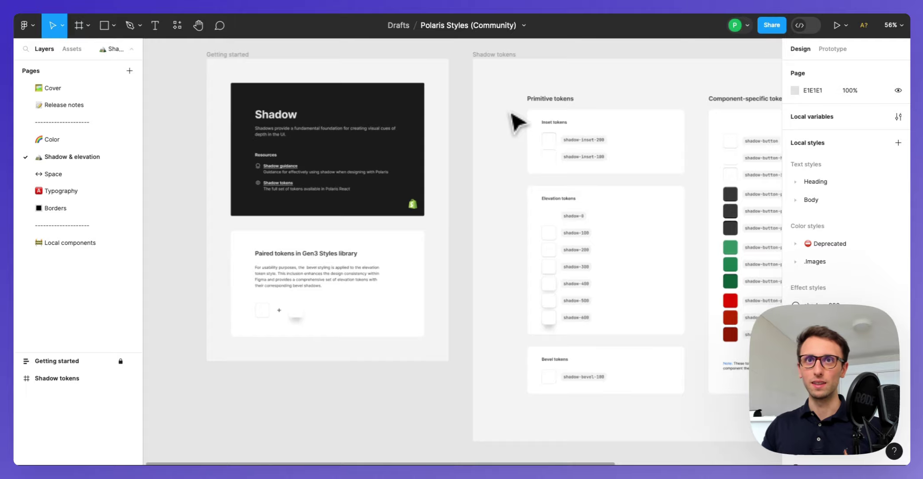
Switch to the Space page and select, then deselect, the Spacing frame
{"action": "key", "text": "Page_Down"}
{"action": "left_click", "coordinate": [512, 114]}
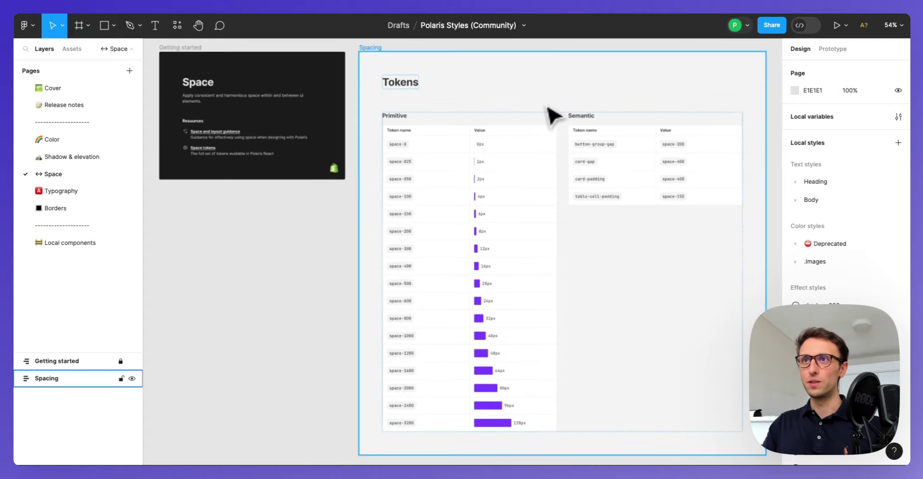
{"action": "scroll", "coordinate": [550, 106], "scroll_direction": "up", "scroll_amount": 3}
{"action": "key", "text": "Escape"}
{"action": "scroll", "coordinate": [477, 144], "scroll_direction": "up", "scroll_amount": 4}
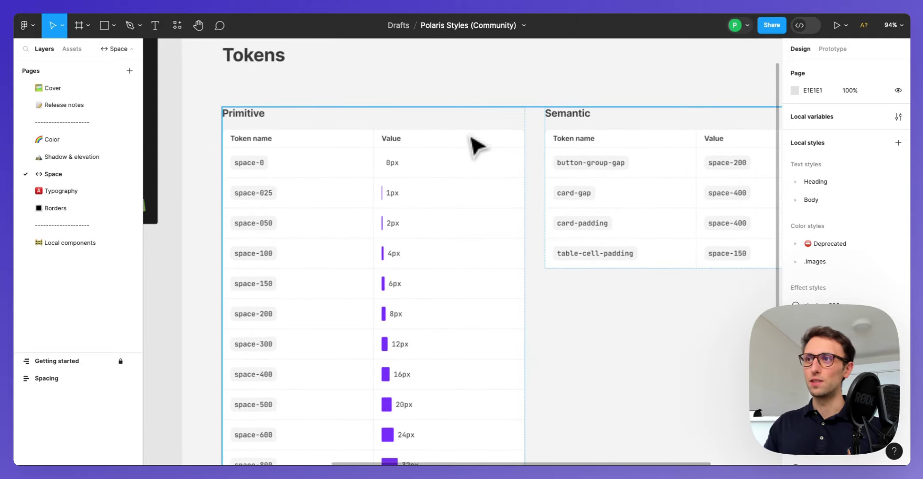
Pan and zoom through the primitive tokens (space-0 to space-3200) and the semantic spacing tokens
{"action": "scroll", "coordinate": [478, 144], "scroll_direction": "right", "scroll_amount": 3}
{"action": "scroll", "coordinate": [478, 144], "scroll_direction": "down", "scroll_amount": 5}
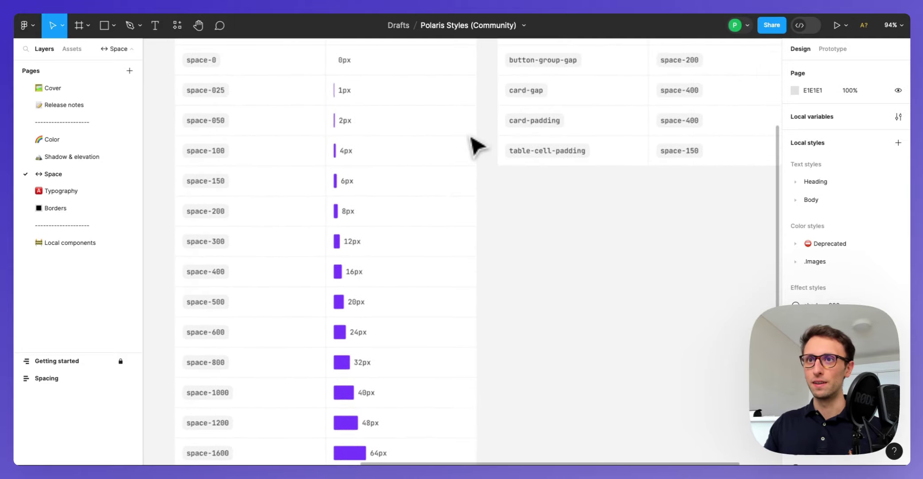
{"action": "scroll", "coordinate": [477, 144], "scroll_direction": "left", "scroll_amount": 2}
{"action": "scroll", "coordinate": [478, 144], "scroll_direction": "left", "scroll_amount": 2}
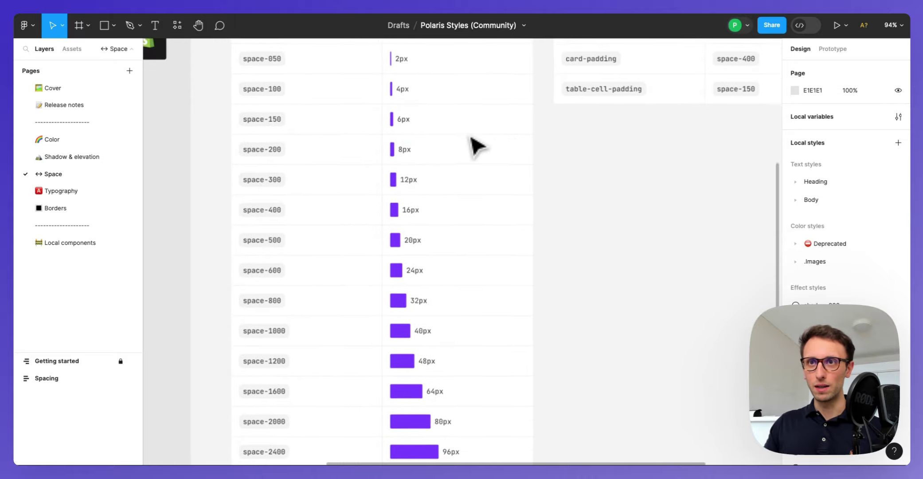
{"action": "scroll", "coordinate": [478, 144], "scroll_direction": "down", "scroll_amount": 5}
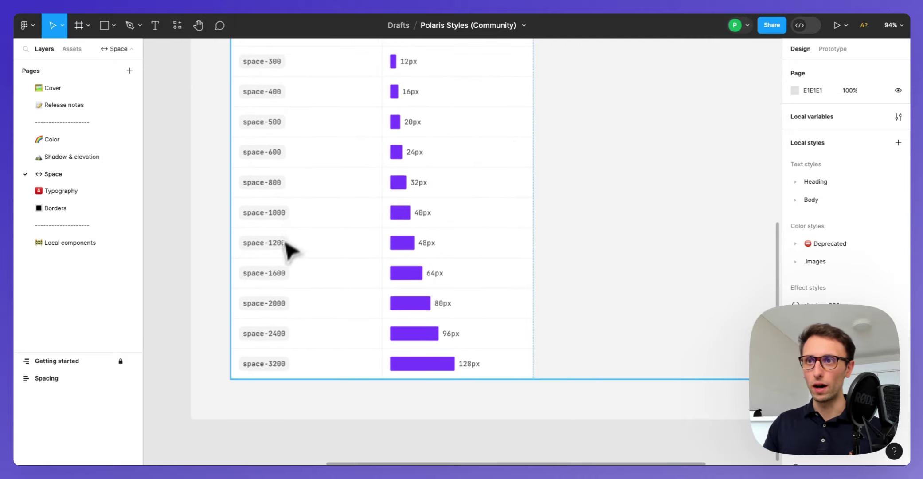
{"action": "scroll", "coordinate": [340, 237], "scroll_direction": "up", "scroll_amount": 2}
{"action": "scroll", "coordinate": [348, 239], "scroll_direction": "down", "scroll_amount": 2}
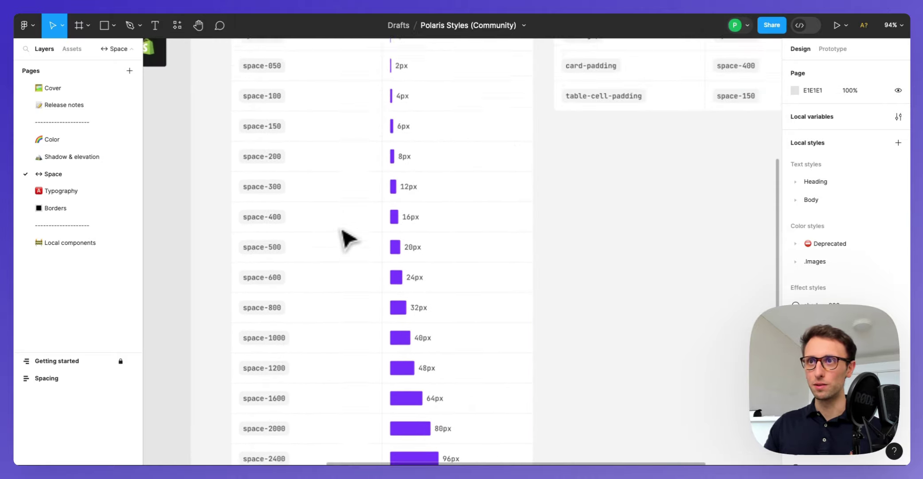
{"action": "scroll", "coordinate": [348, 239], "scroll_direction": "up", "scroll_amount": 1}
{"action": "scroll", "coordinate": [348, 239], "scroll_direction": "down", "scroll_amount": 4}
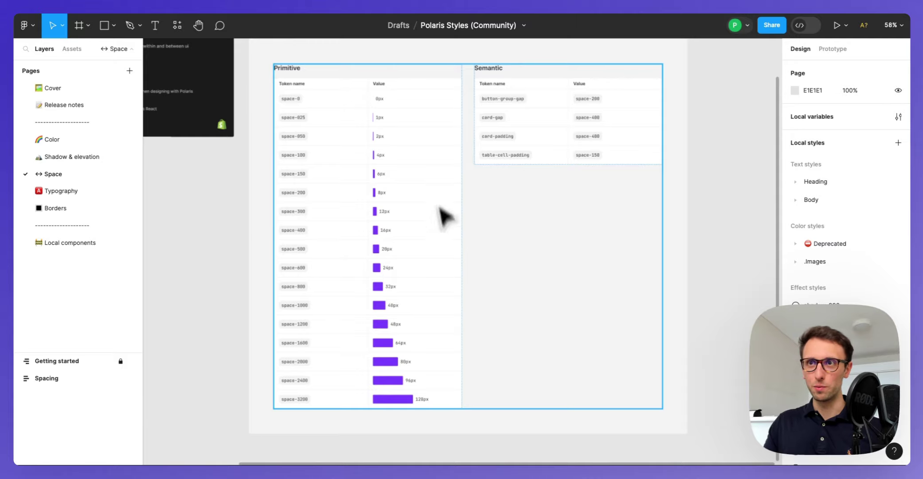
{"action": "scroll", "coordinate": [424, 286], "scroll_direction": "up", "scroll_amount": 3}
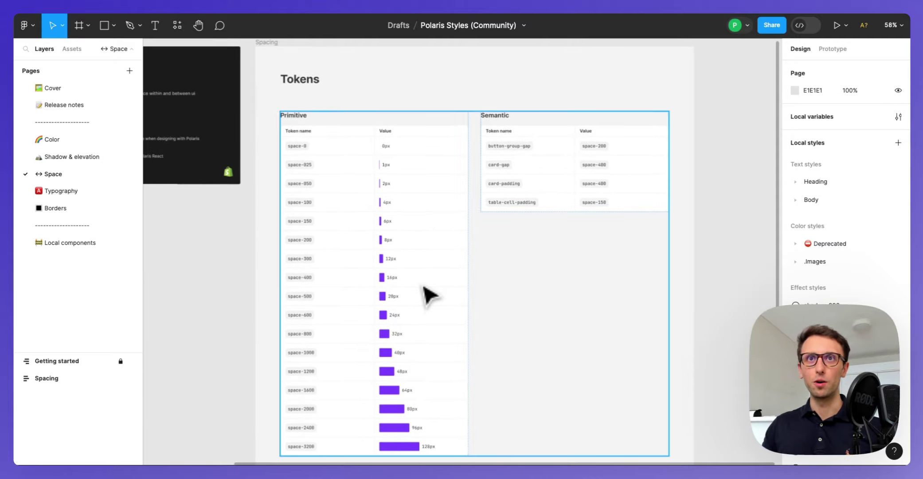
{"action": "key", "text": "Page_Down"}
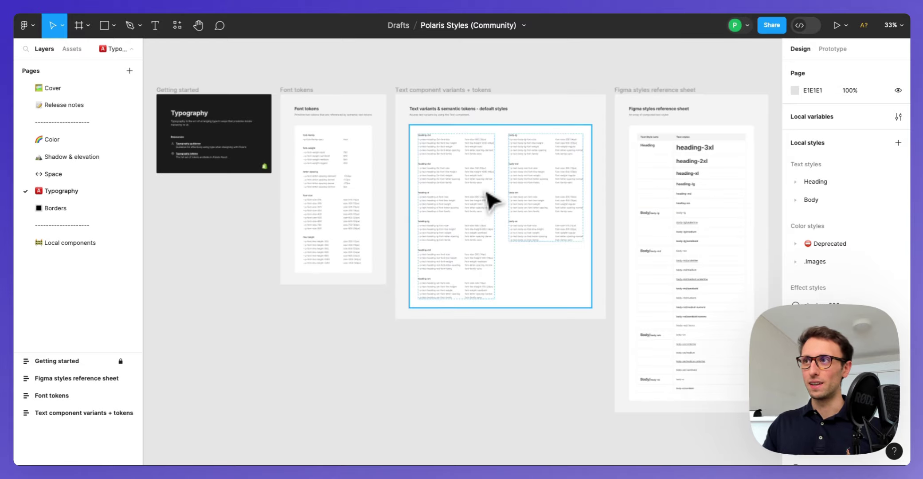
{"action": "scroll", "coordinate": [576, 165], "scroll_direction": "right", "scroll_amount": 2}
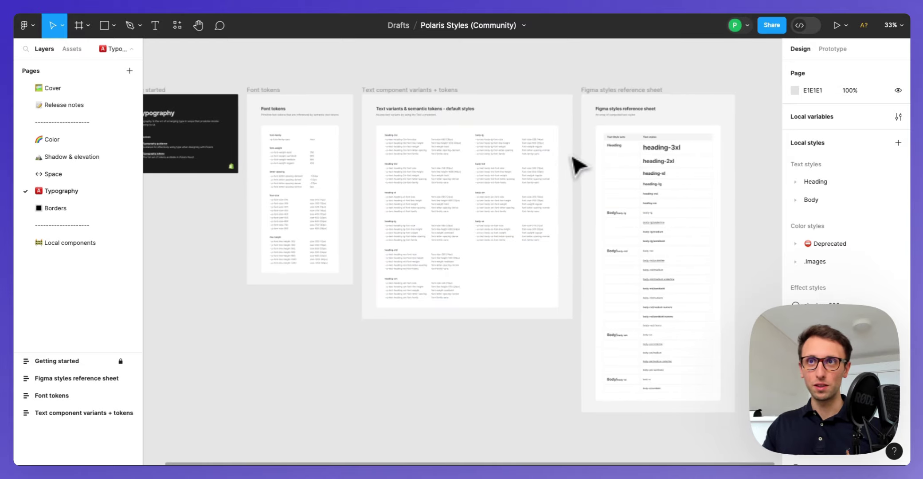
{"action": "scroll", "coordinate": [576, 165], "scroll_direction": "right", "scroll_amount": 2}
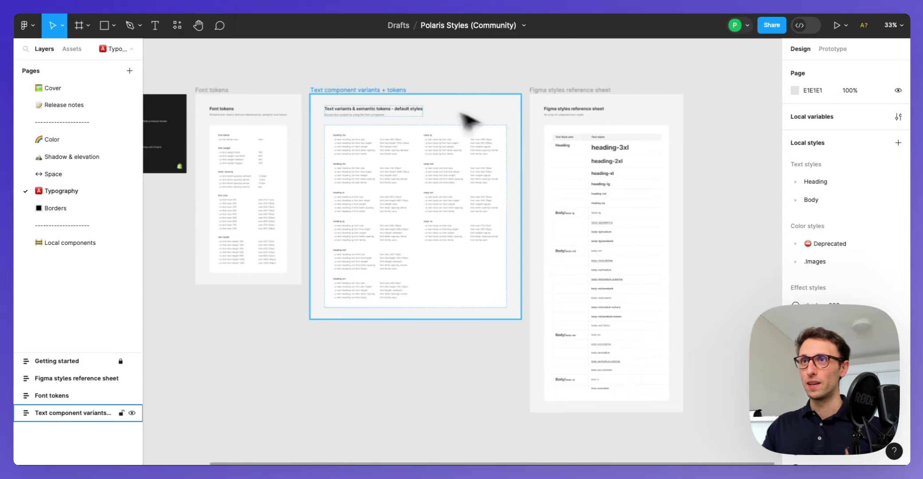
{"action": "scroll", "coordinate": [330, 102], "scroll_direction": "up", "scroll_amount": 3}
{"action": "scroll", "coordinate": [328, 111], "scroll_direction": "left", "scroll_amount": 4}
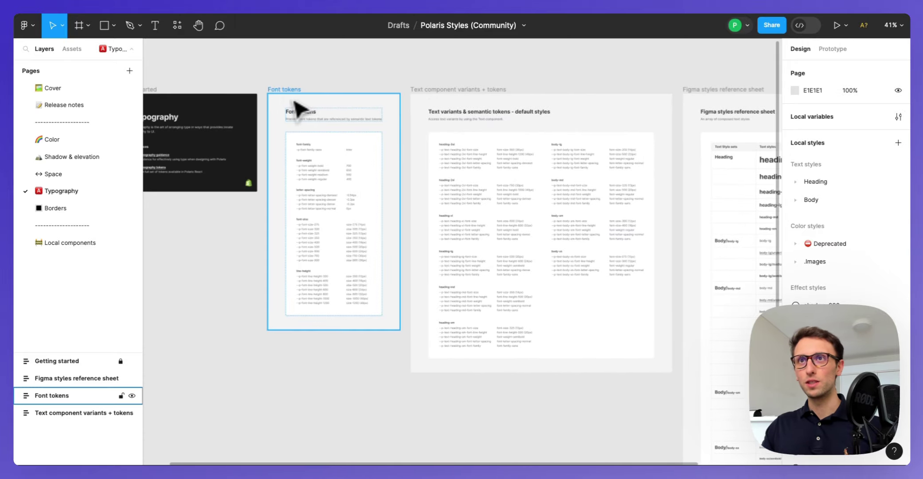
{"action": "scroll", "coordinate": [289, 103], "scroll_direction": "up", "scroll_amount": 5}
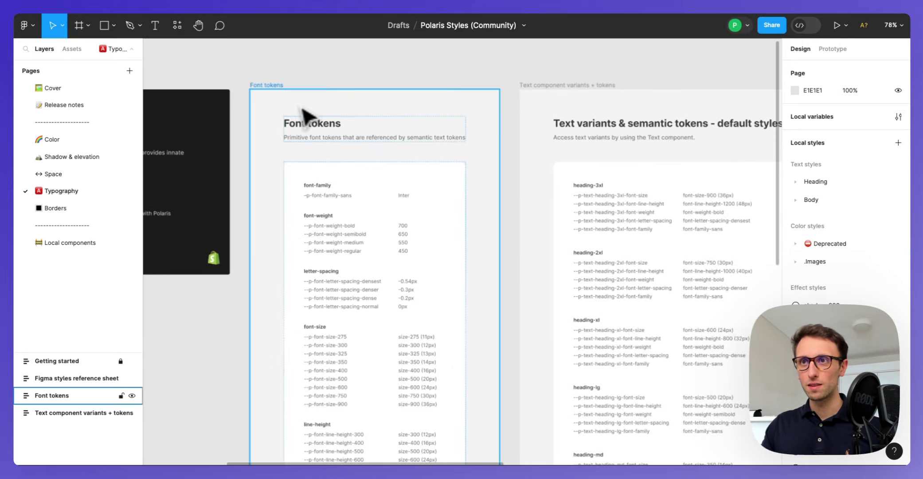
{"action": "scroll", "coordinate": [315, 118], "scroll_direction": "down", "scroll_amount": 3}
{"action": "scroll", "coordinate": [378, 202], "scroll_direction": "up", "scroll_amount": 3}
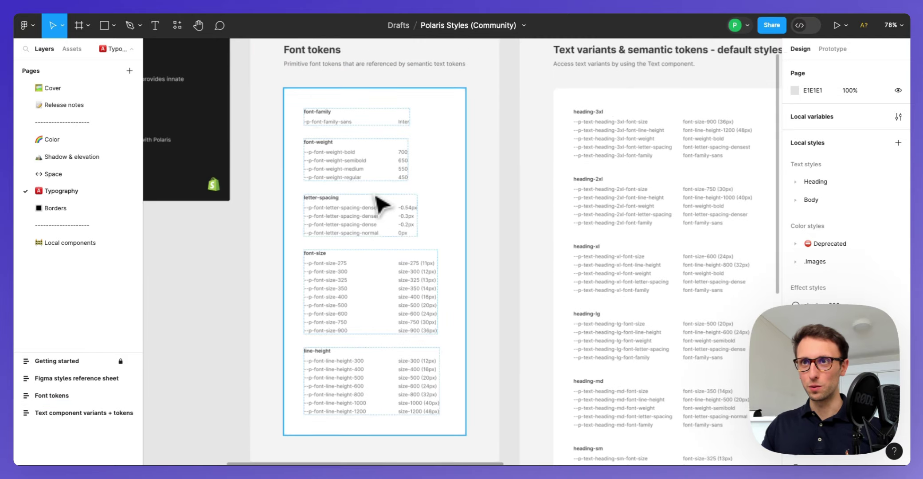
{"action": "scroll", "coordinate": [378, 200], "scroll_direction": "right", "scroll_amount": 3}
{"action": "scroll", "coordinate": [381, 202], "scroll_direction": "right", "scroll_amount": 4}
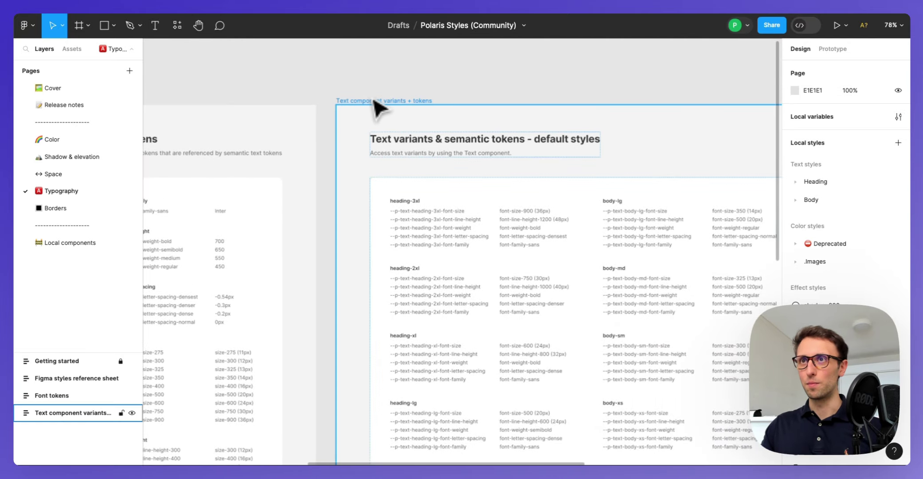
{"action": "scroll", "coordinate": [379, 115], "scroll_direction": "down", "scroll_amount": 1}
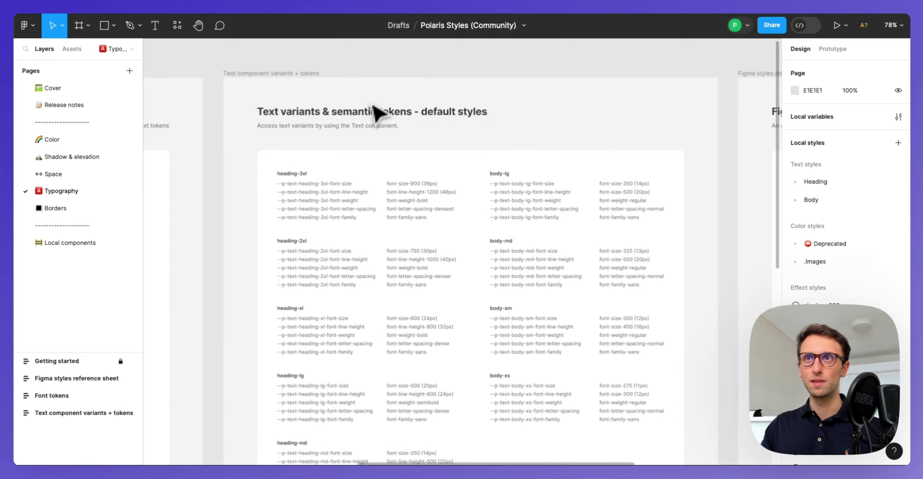
{"action": "scroll", "coordinate": [376, 113], "scroll_direction": "right", "scroll_amount": 3}
{"action": "scroll", "coordinate": [374, 112], "scroll_direction": "down", "scroll_amount": 2}
Pan and zoom through the Typography page's Font and text variant tokens
{"action": "scroll", "coordinate": [375, 111], "scroll_direction": "down", "scroll_amount": 1}
{"action": "scroll", "coordinate": [377, 109], "scroll_direction": "right", "scroll_amount": 5}
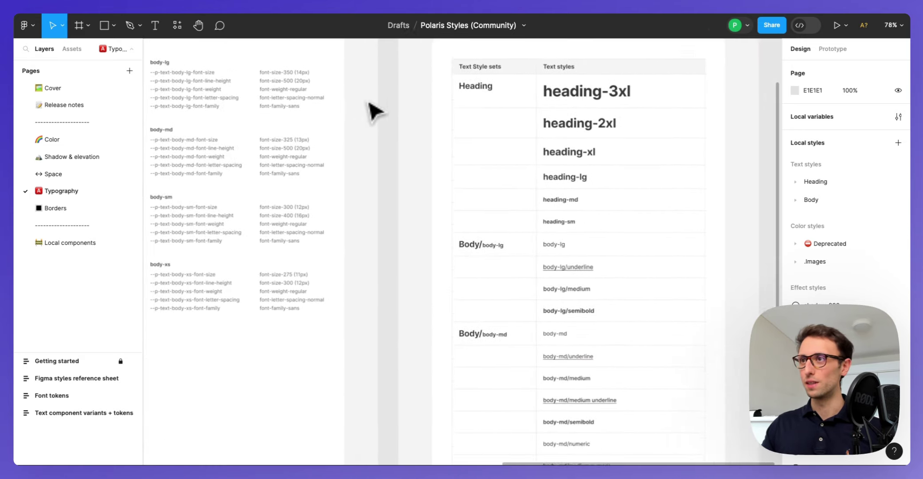
{"action": "scroll", "coordinate": [379, 104], "scroll_direction": "up", "scroll_amount": 2}
{"action": "scroll", "coordinate": [379, 103], "scroll_direction": "right", "scroll_amount": 2}
{"action": "scroll", "coordinate": [399, 89], "scroll_direction": "down", "scroll_amount": 1}
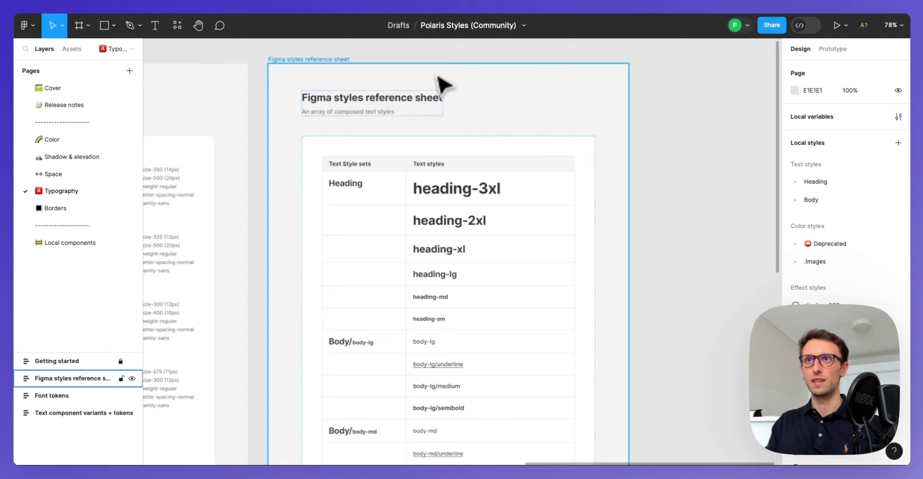
{"action": "scroll", "coordinate": [461, 111], "scroll_direction": "down", "scroll_amount": 2}
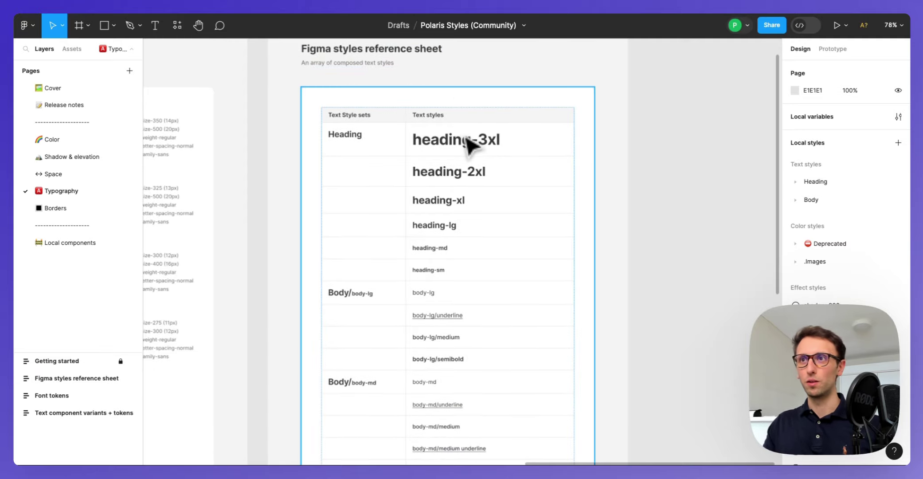
{"action": "scroll", "coordinate": [470, 144], "scroll_direction": "down", "scroll_amount": 4}
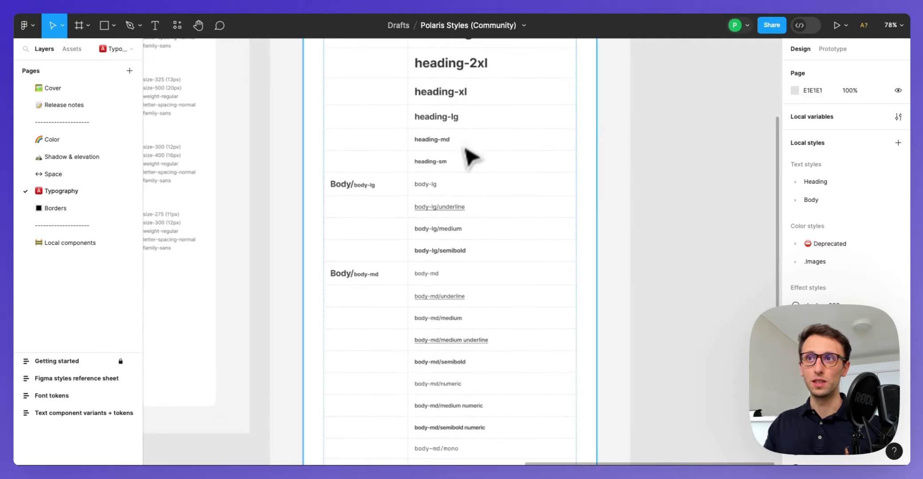
{"action": "scroll", "coordinate": [465, 160], "scroll_direction": "down", "scroll_amount": 3}
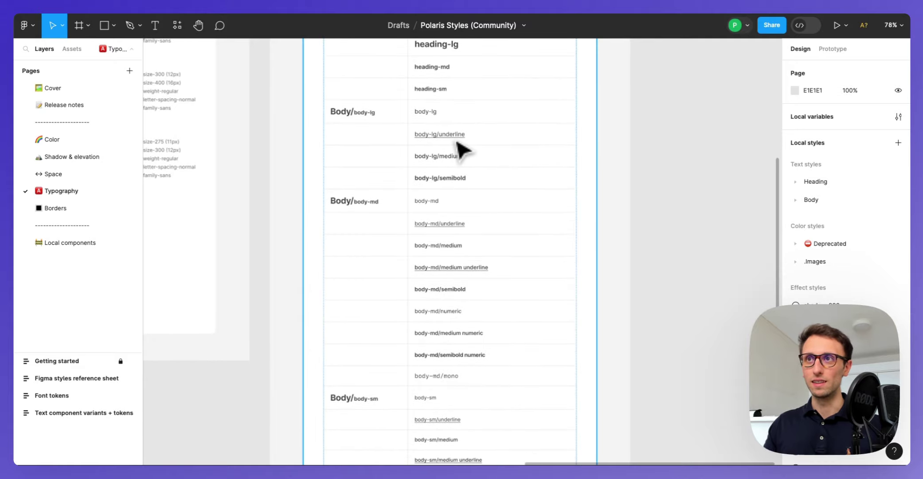
{"action": "scroll", "coordinate": [456, 151], "scroll_direction": "up", "scroll_amount": 1}
{"action": "scroll", "coordinate": [460, 164], "scroll_direction": "up", "scroll_amount": 3}
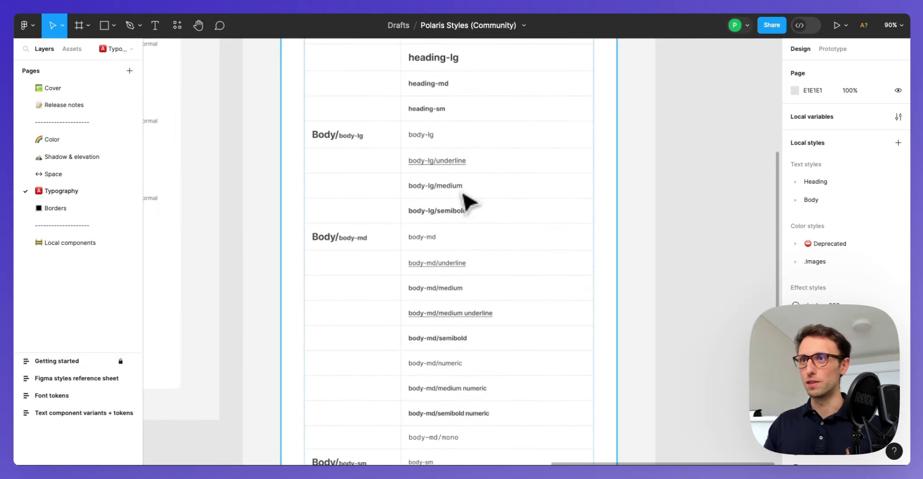
Continue over the Heading/Body styles reference sheet, then zoom back out
{"action": "scroll", "coordinate": [463, 184], "scroll_direction": "down", "scroll_amount": 3}
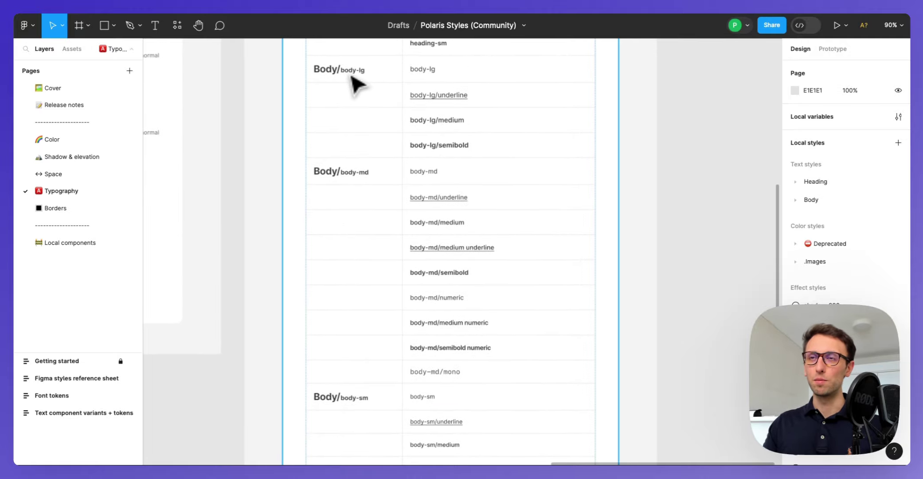
{"action": "scroll", "coordinate": [359, 88], "scroll_direction": "up", "scroll_amount": 3}
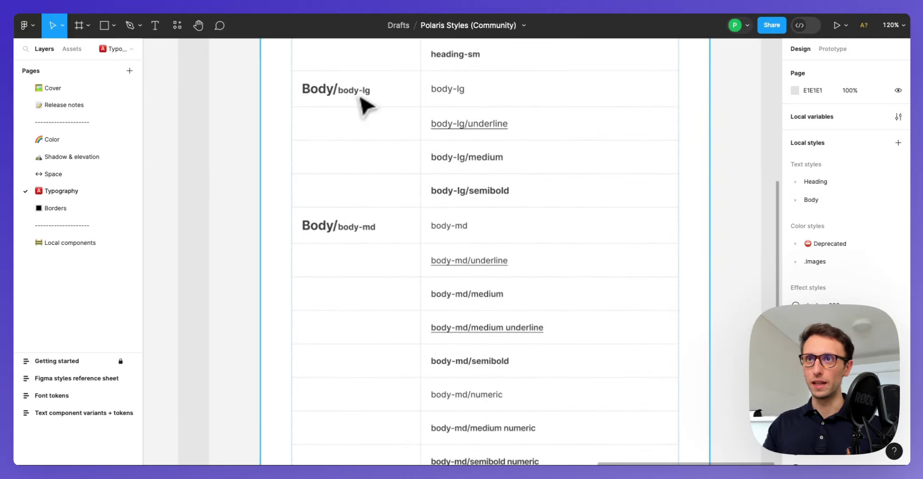
{"action": "scroll", "coordinate": [361, 239], "scroll_direction": "down", "scroll_amount": 6}
{"action": "scroll", "coordinate": [364, 242], "scroll_direction": "down", "scroll_amount": 4}
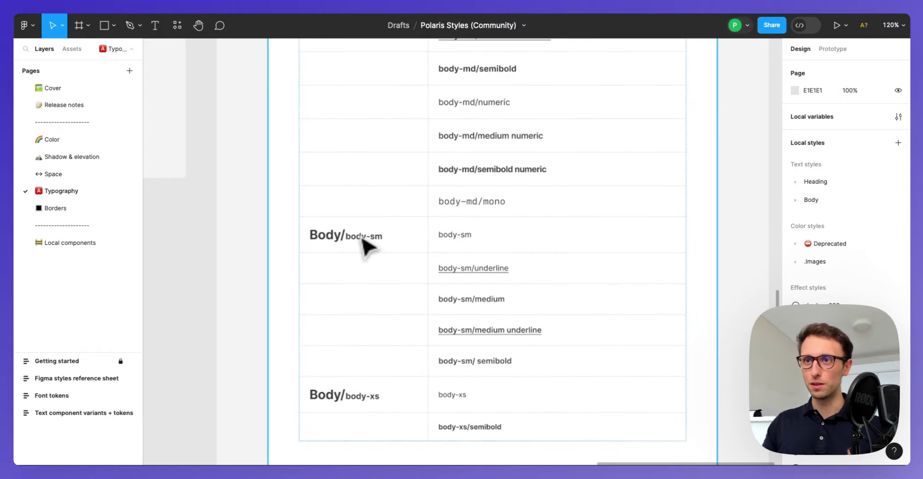
{"action": "scroll", "coordinate": [368, 247], "scroll_direction": "left", "scroll_amount": 3}
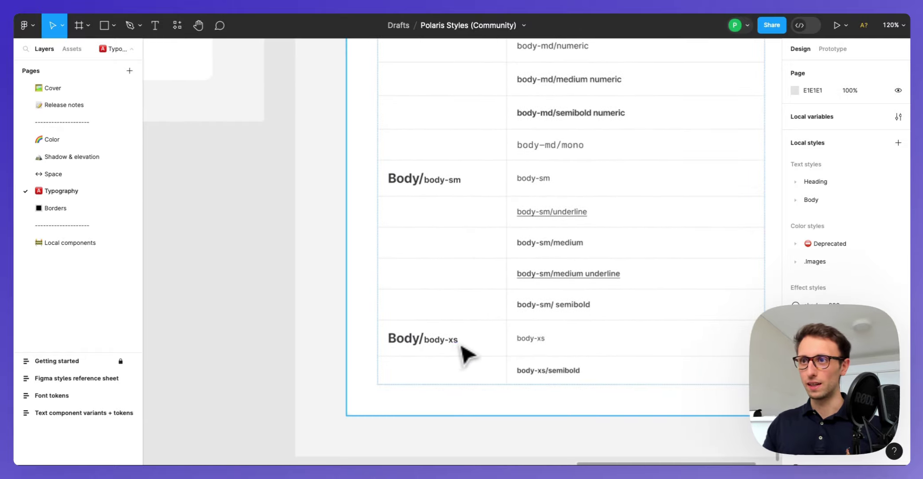
{"action": "scroll", "coordinate": [458, 348], "scroll_direction": "down", "scroll_amount": 5}
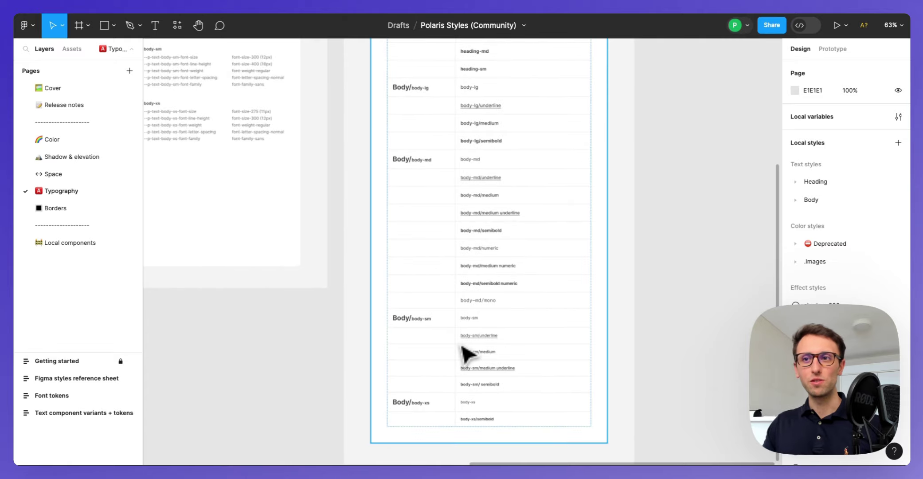
{"action": "scroll", "coordinate": [465, 355], "scroll_direction": "up", "scroll_amount": 4}
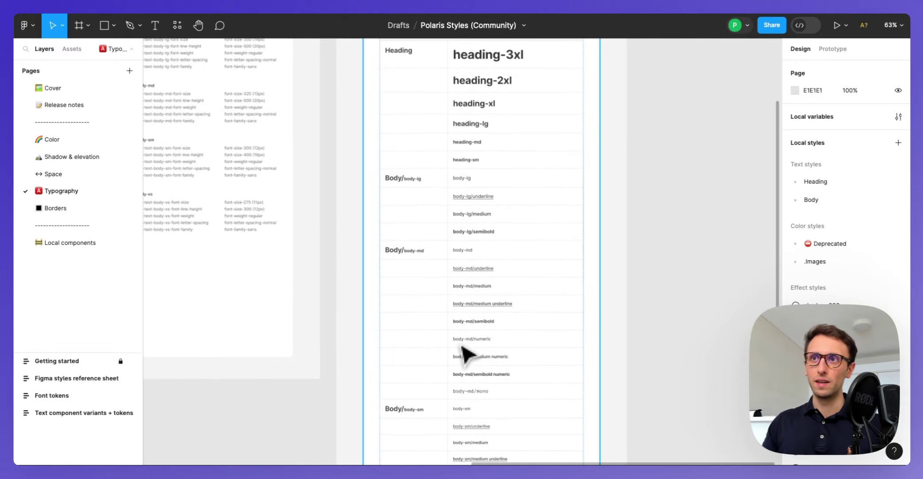
{"action": "scroll", "coordinate": [465, 355], "scroll_direction": "up", "scroll_amount": 3}
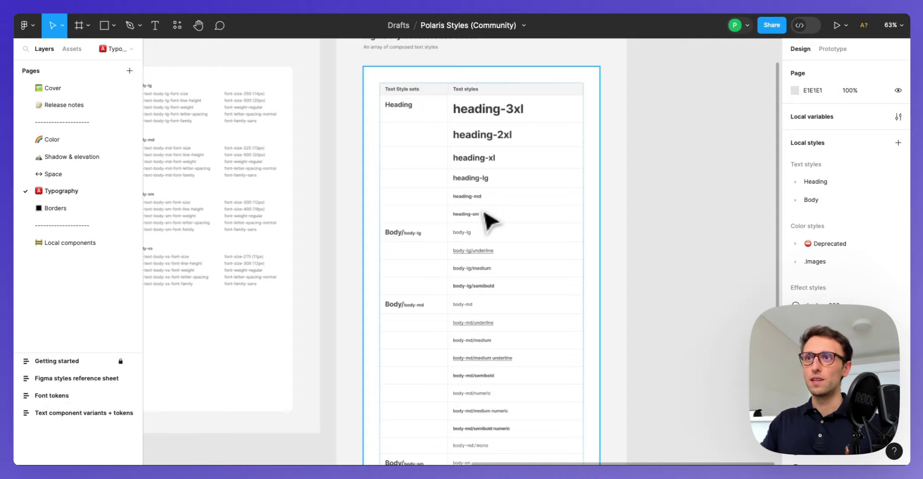
{"action": "scroll", "coordinate": [490, 219], "scroll_direction": "down", "scroll_amount": 5}
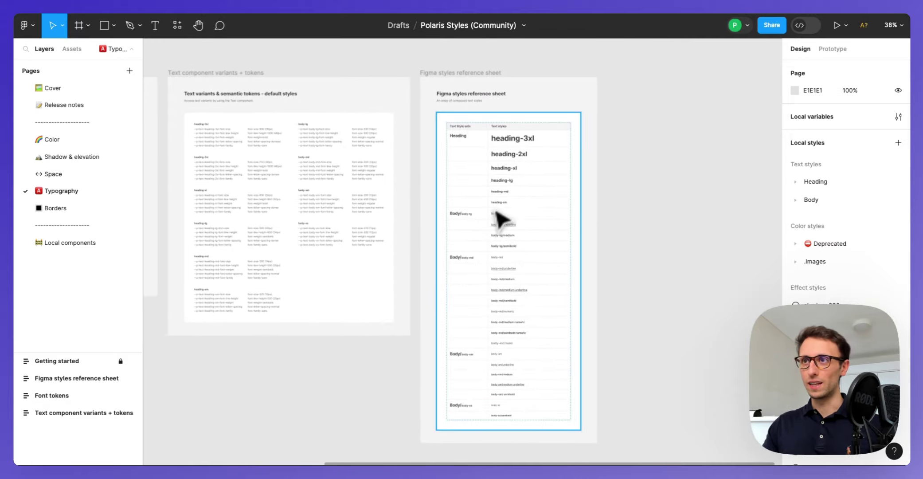
{"action": "scroll", "coordinate": [501, 218], "scroll_direction": "left", "scroll_amount": 5}
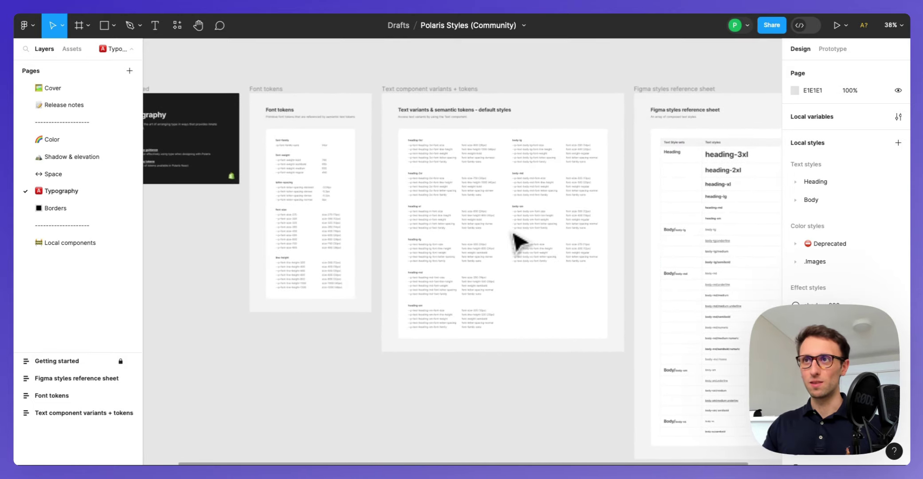
{"action": "scroll", "coordinate": [519, 242], "scroll_direction": "left", "scroll_amount": 2}
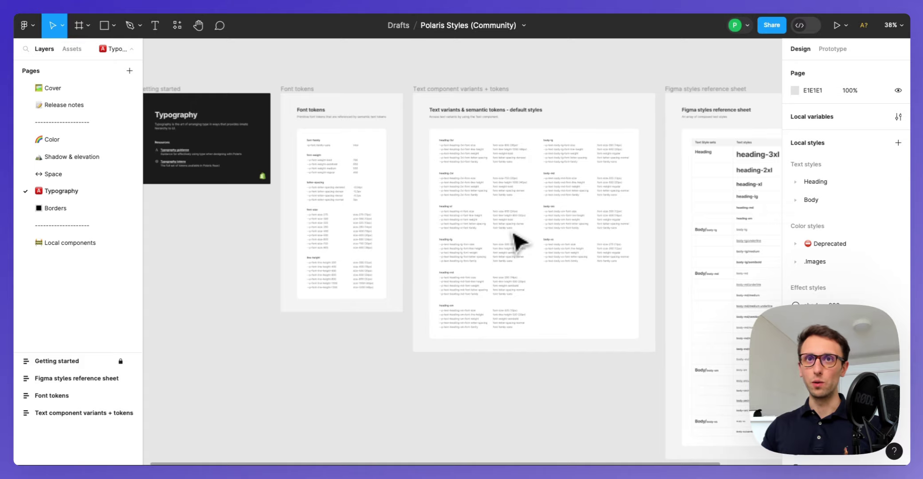
{"action": "key", "text": "Page_Down"}
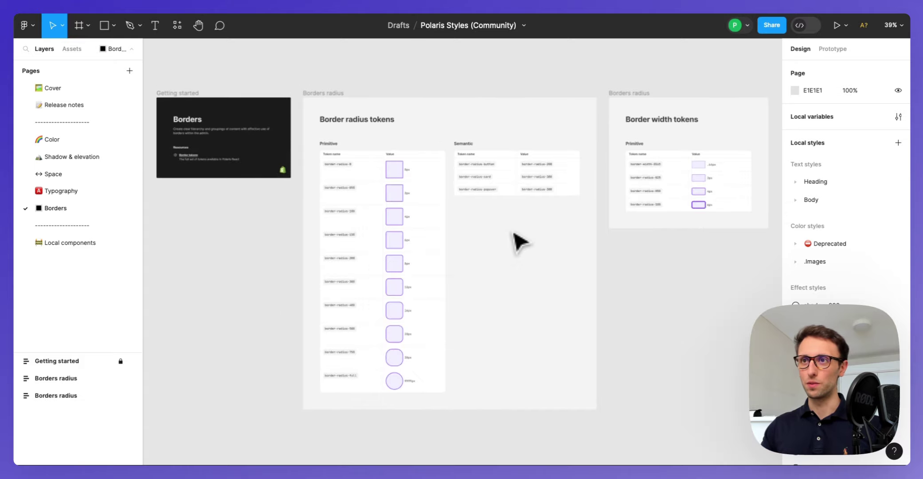
{"action": "scroll", "coordinate": [390, 171], "scroll_direction": "up", "scroll_amount": 2}
{"action": "scroll", "coordinate": [384, 173], "scroll_direction": "up", "scroll_amount": 2}
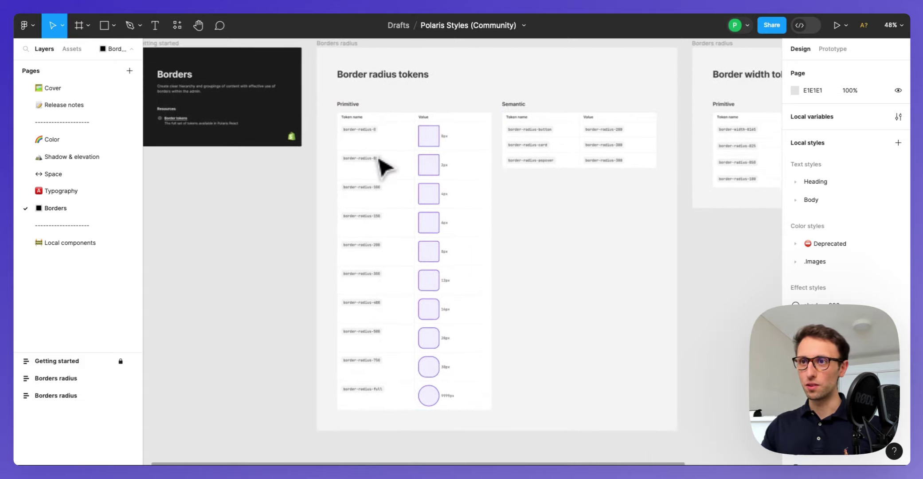
{"action": "scroll", "coordinate": [392, 182], "scroll_direction": "up", "scroll_amount": 2}
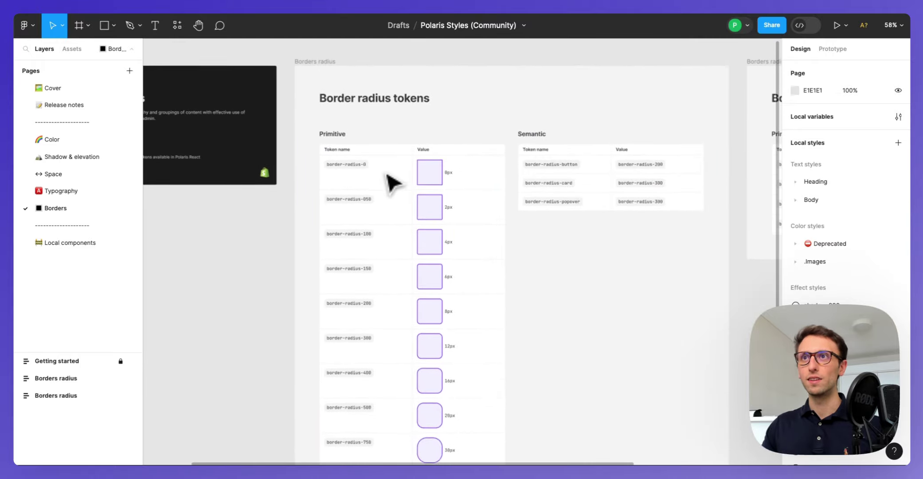
{"action": "scroll", "coordinate": [392, 182], "scroll_direction": "right", "scroll_amount": 3}
{"action": "scroll", "coordinate": [394, 182], "scroll_direction": "up", "scroll_amount": 1}
{"action": "scroll", "coordinate": [393, 182], "scroll_direction": "down", "scroll_amount": 5}
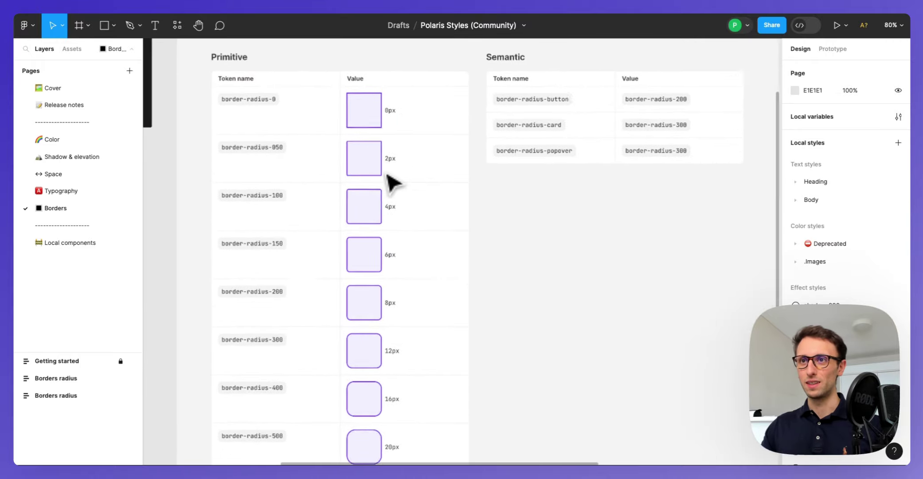
{"action": "scroll", "coordinate": [393, 181], "scroll_direction": "up", "scroll_amount": 2}
{"action": "scroll", "coordinate": [392, 182], "scroll_direction": "down", "scroll_amount": 1}
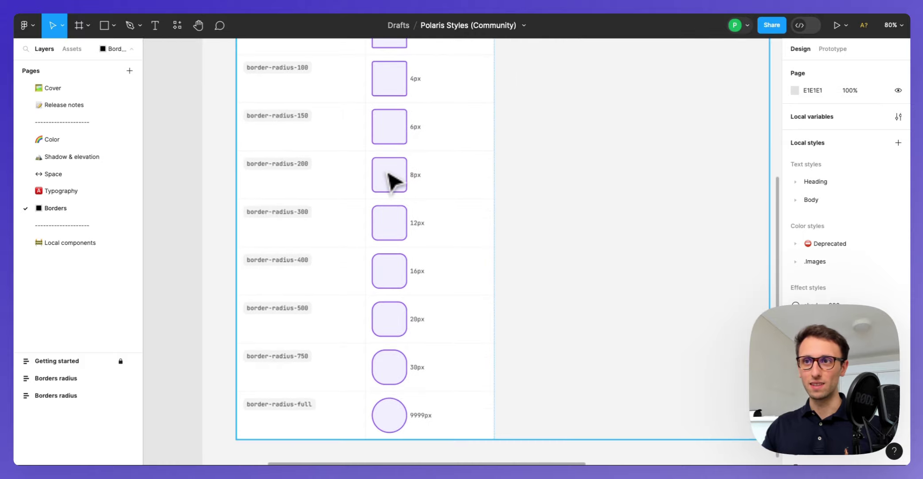
{"action": "scroll", "coordinate": [392, 182], "scroll_direction": "down", "scroll_amount": 2}
{"action": "scroll", "coordinate": [363, 313], "scroll_direction": "up", "scroll_amount": 4}
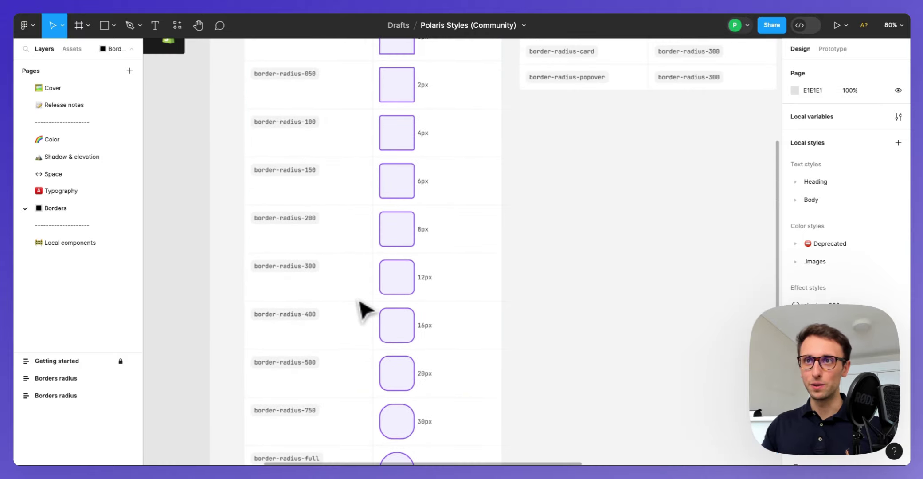
{"action": "scroll", "coordinate": [354, 259], "scroll_direction": "up", "scroll_amount": 2}
{"action": "scroll", "coordinate": [354, 252], "scroll_direction": "up", "scroll_amount": 3}
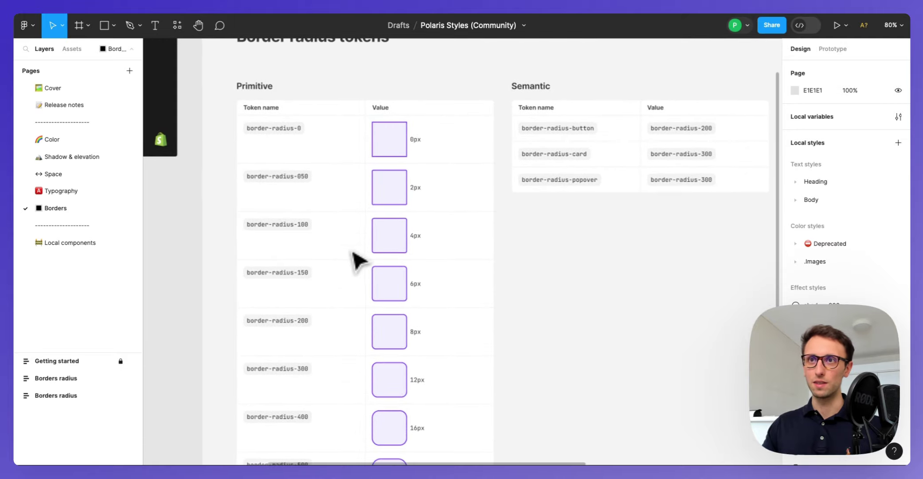
{"action": "scroll", "coordinate": [354, 259], "scroll_direction": "down", "scroll_amount": 2}
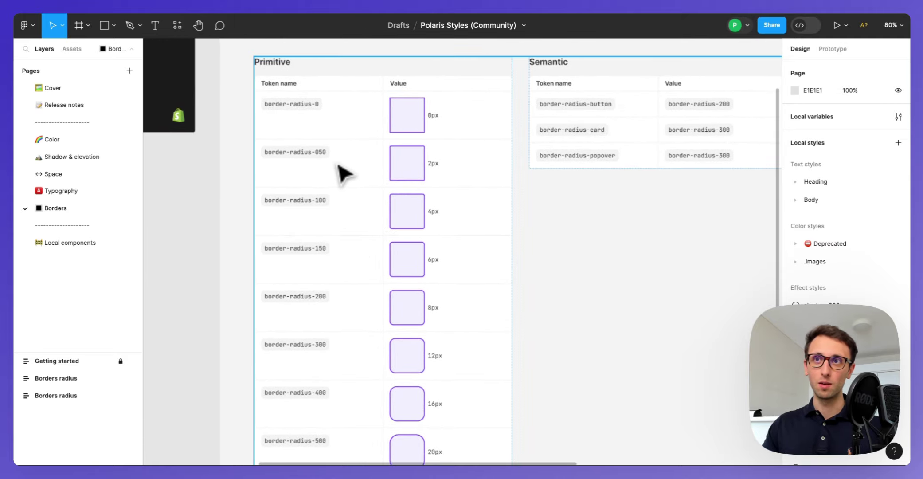
{"action": "scroll", "coordinate": [334, 122], "scroll_direction": "down", "scroll_amount": 3}
{"action": "scroll", "coordinate": [361, 231], "scroll_direction": "down", "scroll_amount": 5}
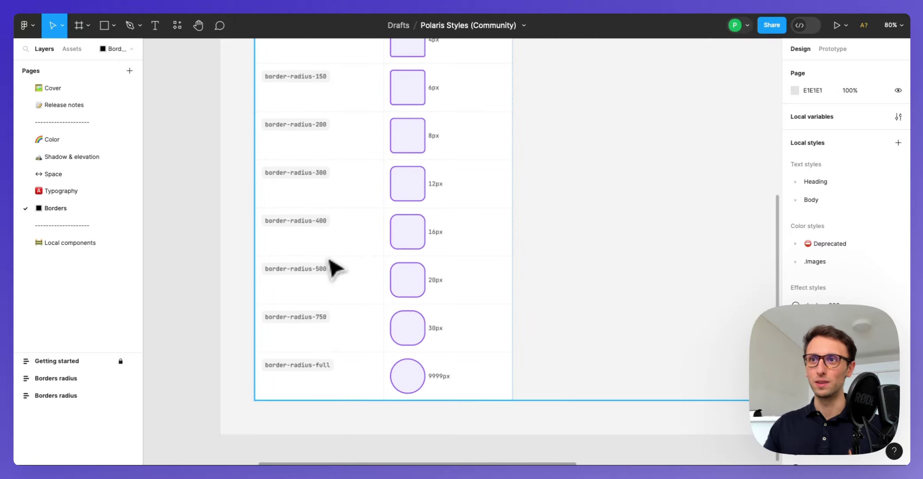
{"action": "scroll", "coordinate": [334, 263], "scroll_direction": "down", "scroll_amount": 5}
{"action": "scroll", "coordinate": [337, 265], "scroll_direction": "right", "scroll_amount": 5}
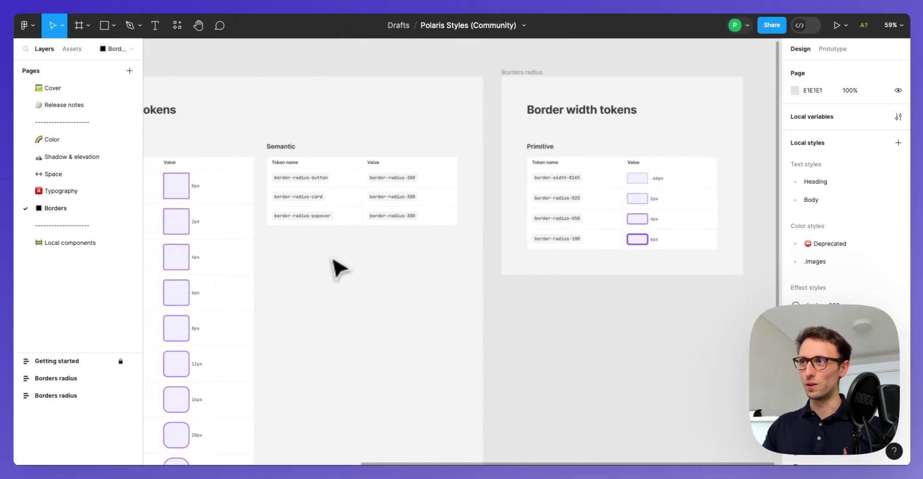
{"action": "scroll", "coordinate": [561, 190], "scroll_direction": "up", "scroll_amount": 3}
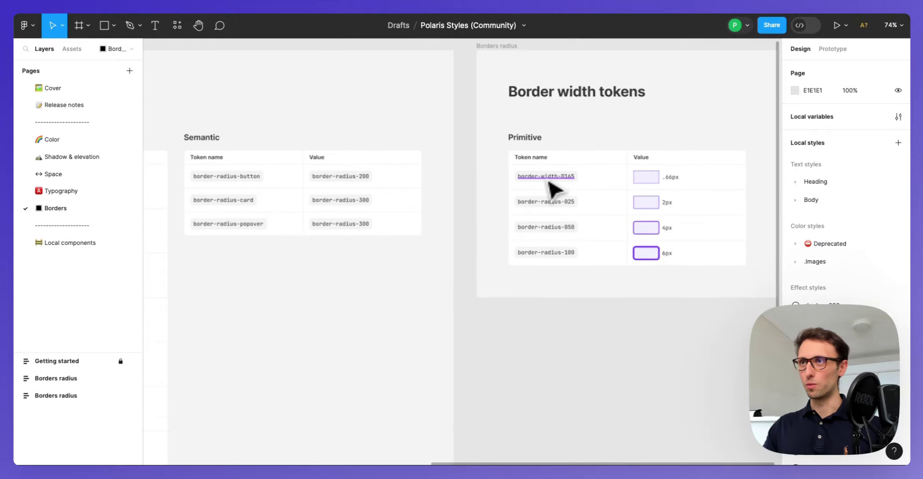
{"action": "scroll", "coordinate": [551, 183], "scroll_direction": "down", "scroll_amount": 5}
{"action": "scroll", "coordinate": [554, 190], "scroll_direction": "left", "scroll_amount": 3}
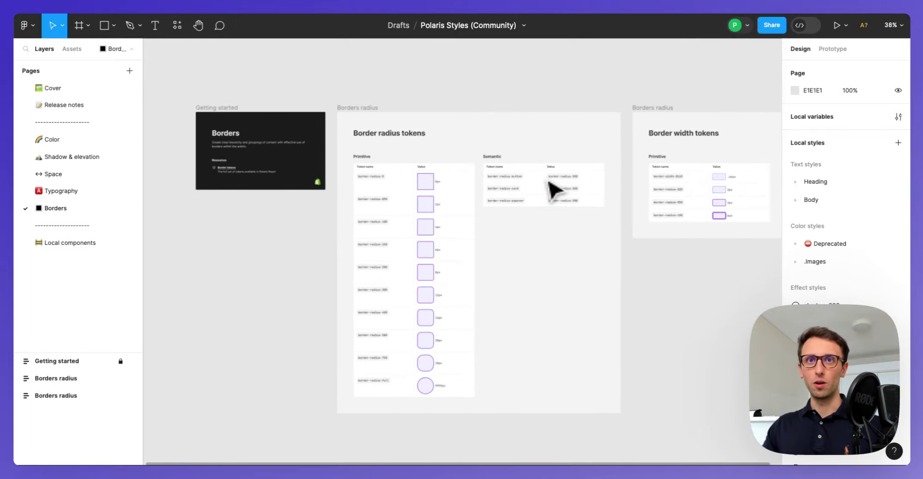
View the Local components page zoomed in, then return to the Polaris Styles Cover page
{"action": "left_click", "coordinate": [86, 241]}
{"action": "scroll", "coordinate": [209, 217], "scroll_direction": "up", "scroll_amount": 3}
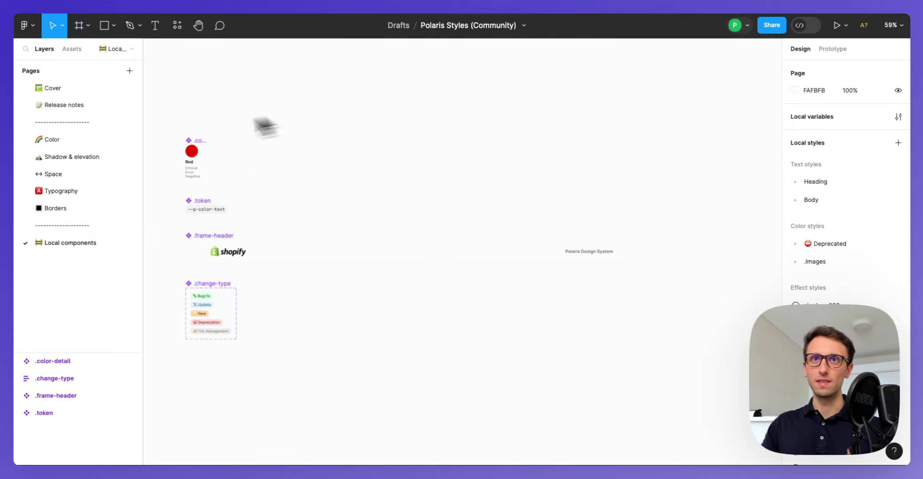
{"action": "left_click", "coordinate": [82, 93]}
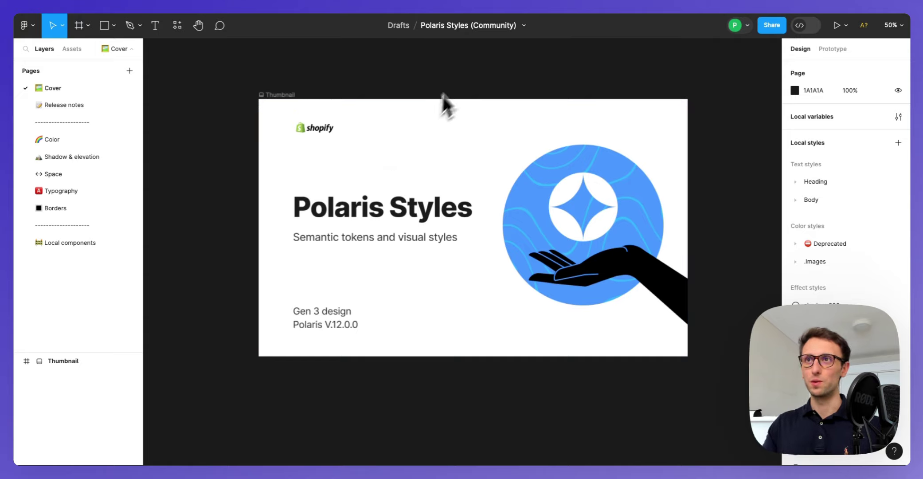
Switch to the Polaris Components (Community) file from the top bar
{"action": "left_click", "coordinate": [586, 9]}
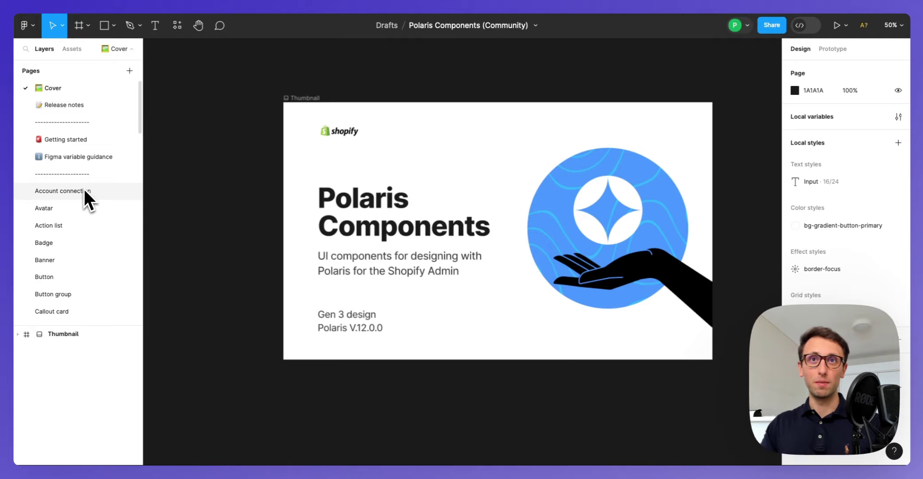
Glance at Release notes, then zoom over Getting started's Contribution guide and best practices frames
{"action": "left_click", "coordinate": [74, 105]}
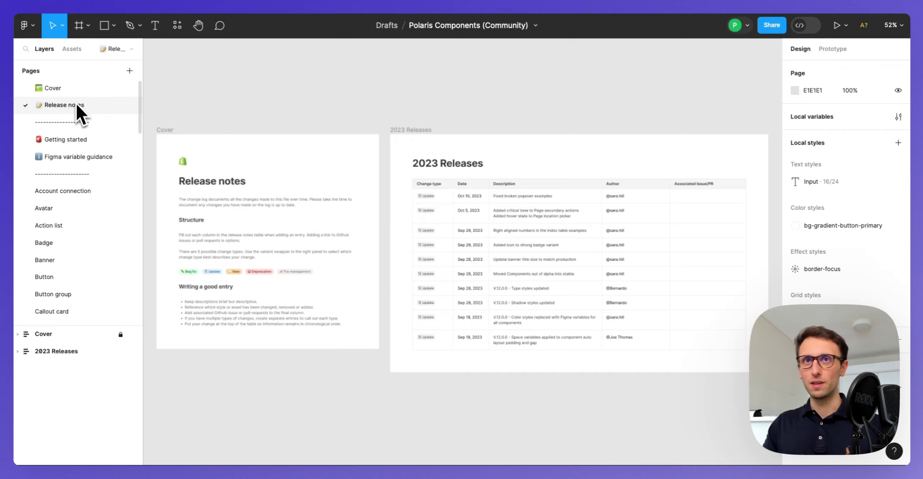
{"action": "left_click", "coordinate": [71, 137]}
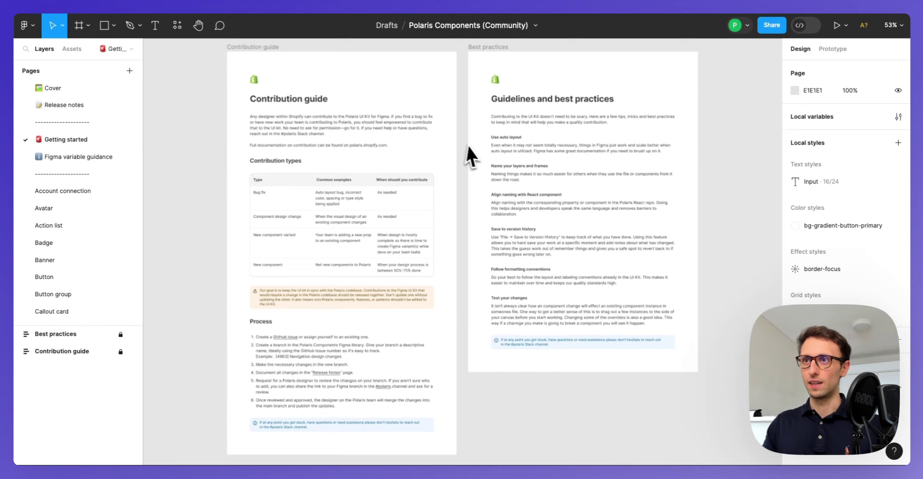
{"action": "scroll", "coordinate": [472, 146], "scroll_direction": "up", "scroll_amount": 2}
{"action": "scroll", "coordinate": [473, 150], "scroll_direction": "down", "scroll_amount": 2}
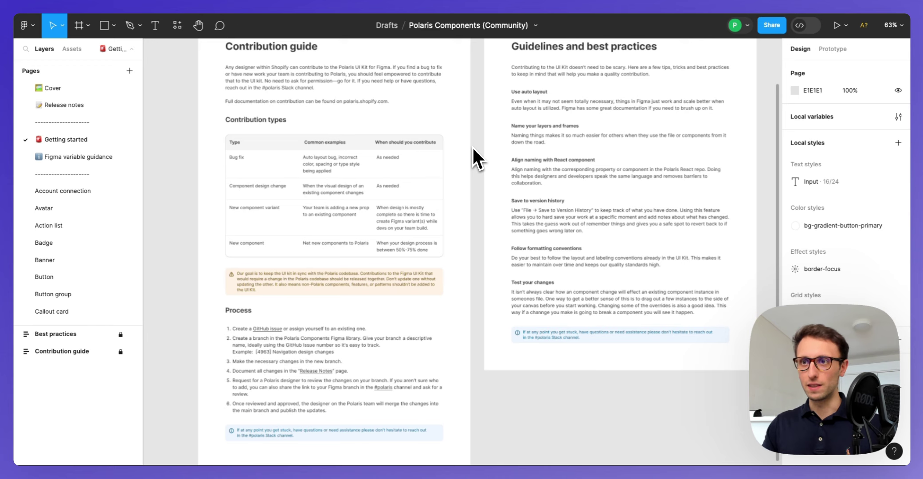
{"action": "scroll", "coordinate": [472, 146], "scroll_direction": "up", "scroll_amount": 1}
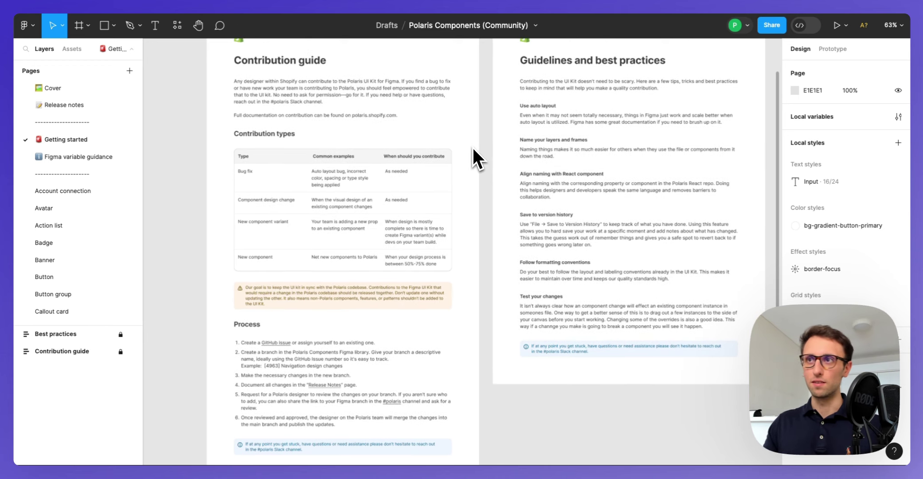
Open Figma variable guidance and zoom across its Figma, Color and Space variables frames
{"action": "left_click", "coordinate": [83, 156]}
{"action": "scroll", "coordinate": [443, 137], "scroll_direction": "up", "scroll_amount": 5}
{"action": "scroll", "coordinate": [448, 139], "scroll_direction": "up", "scroll_amount": 2}
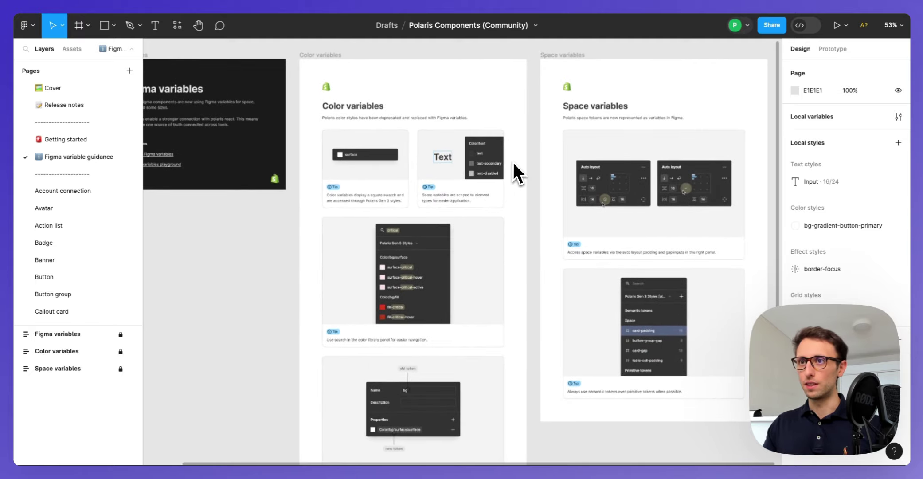
{"action": "scroll", "coordinate": [513, 163], "scroll_direction": "down", "scroll_amount": 10}
{"action": "scroll", "coordinate": [513, 164], "scroll_direction": "up", "scroll_amount": 12}
{"action": "scroll", "coordinate": [513, 164], "scroll_direction": "down", "scroll_amount": 2}
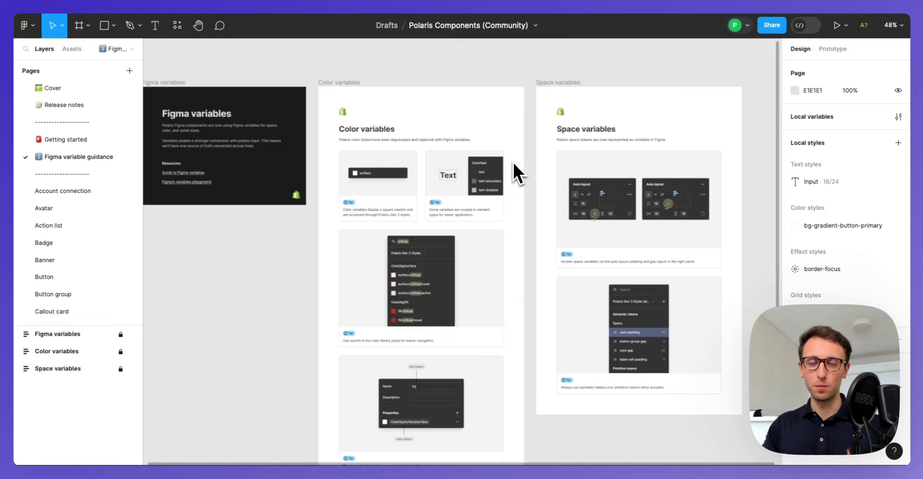
Go to the Account connection page and zoom into its component examples
{"action": "key", "text": "Page_Down"}
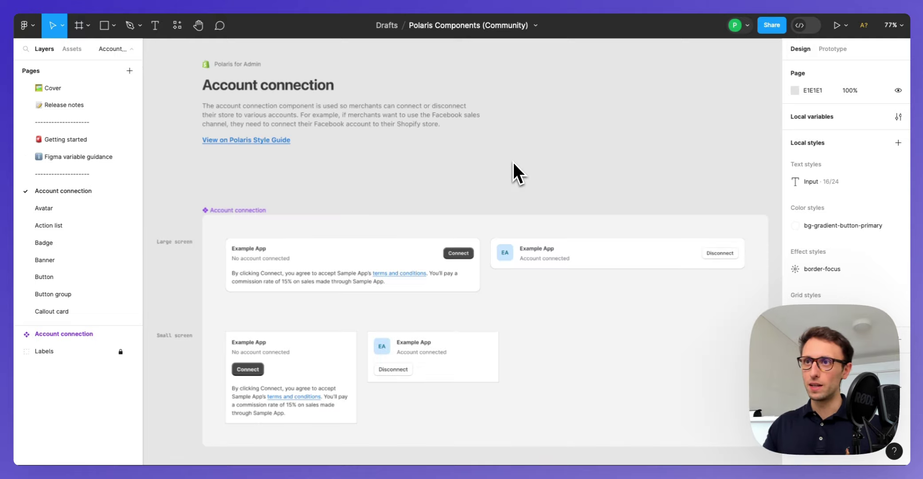
{"action": "scroll", "coordinate": [547, 141], "scroll_direction": "down", "scroll_amount": 3}
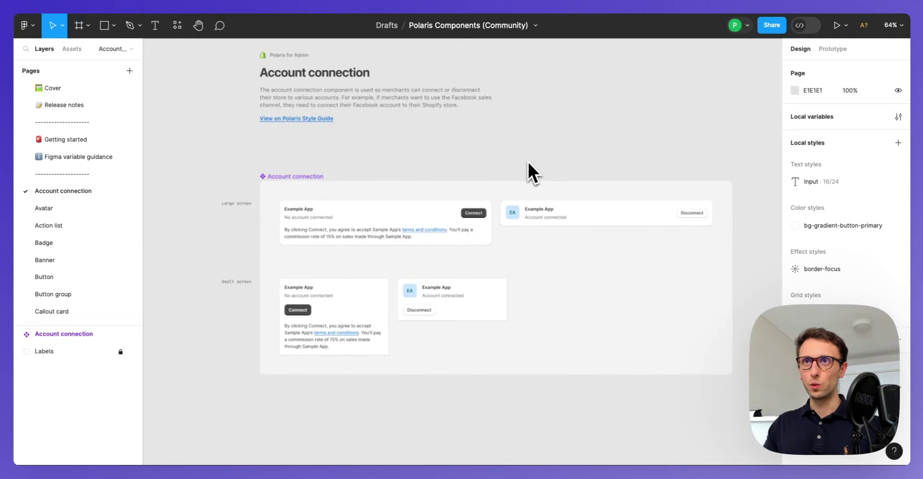
{"action": "scroll", "coordinate": [98, 194], "scroll_direction": "down", "scroll_amount": 5}
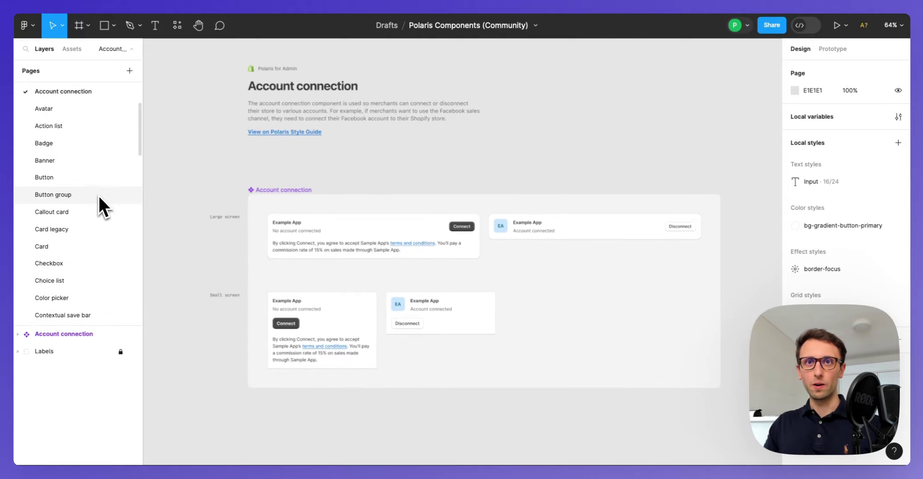
{"action": "scroll", "coordinate": [98, 194], "scroll_direction": "down", "scroll_amount": 10}
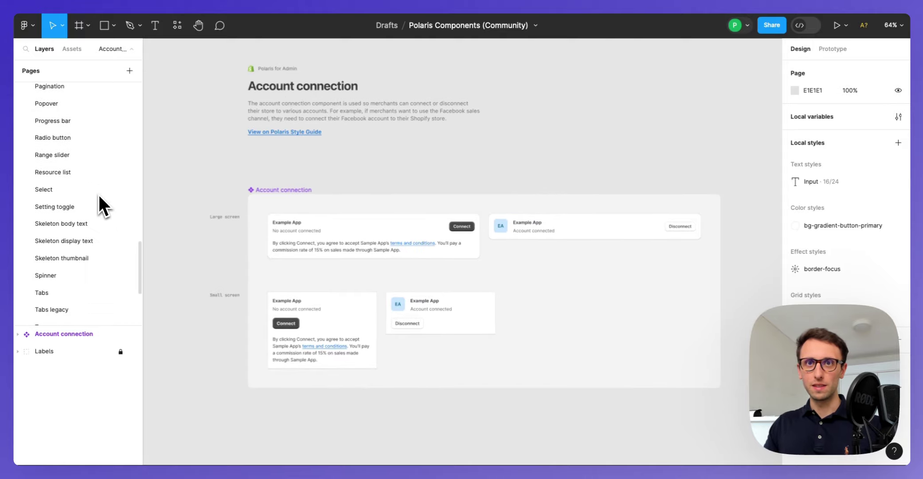
{"action": "scroll", "coordinate": [98, 204], "scroll_direction": "down", "scroll_amount": 3}
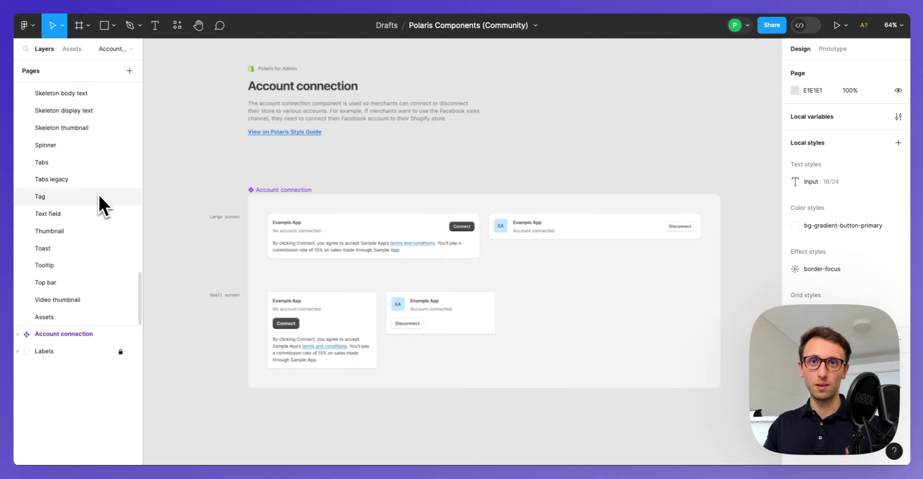
{"action": "scroll", "coordinate": [369, 157], "scroll_direction": "up", "scroll_amount": 1}
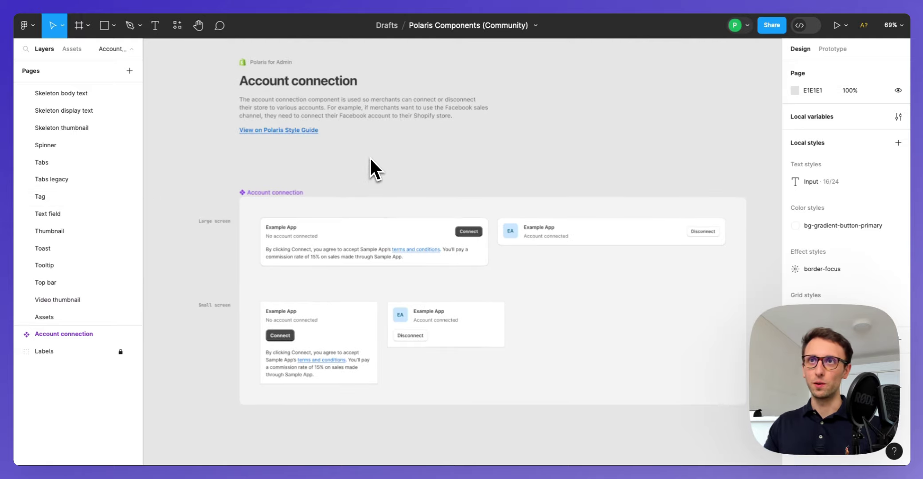
{"action": "scroll", "coordinate": [369, 157], "scroll_direction": "up", "scroll_amount": 1}
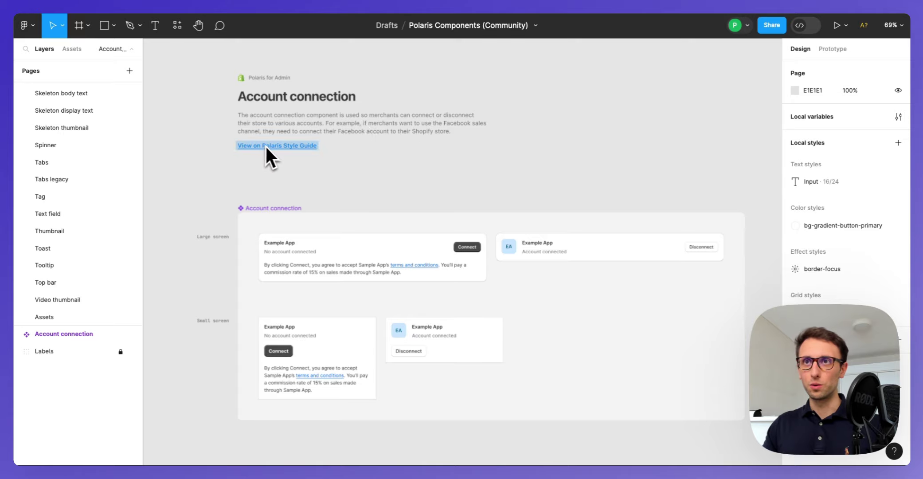
Pan across the Large and Small screen Example App cards, selecting then deselecting the large-screen card
{"action": "mouse_move", "coordinate": [281, 149]}
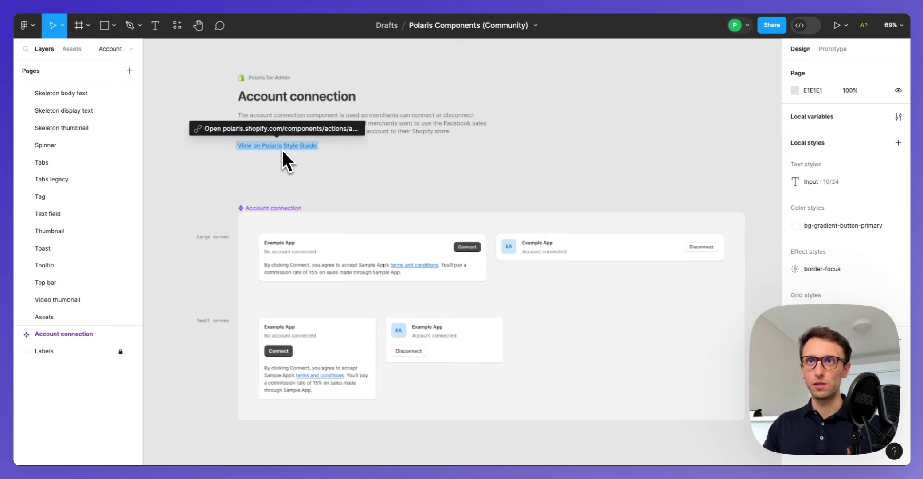
{"action": "scroll", "coordinate": [317, 208], "scroll_direction": "down", "scroll_amount": 1}
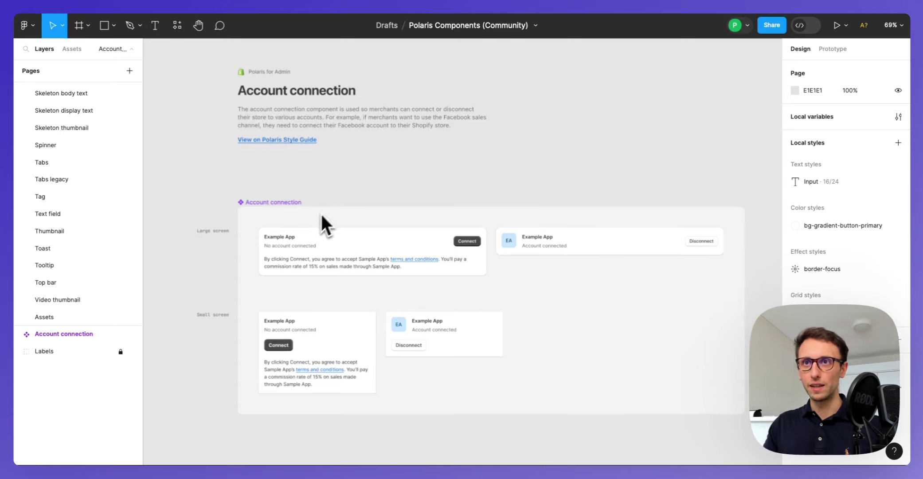
{"action": "scroll", "coordinate": [311, 219], "scroll_direction": "down", "scroll_amount": 2}
{"action": "scroll", "coordinate": [311, 218], "scroll_direction": "up", "scroll_amount": 2}
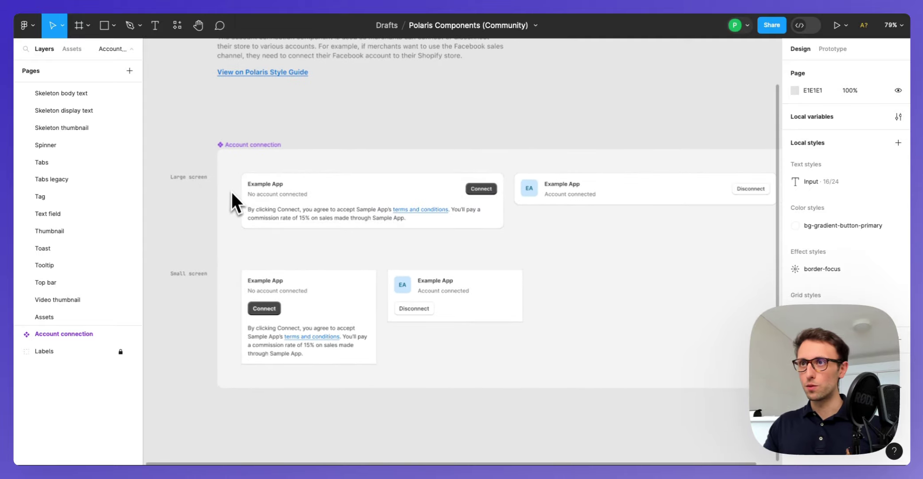
{"action": "scroll", "coordinate": [229, 190], "scroll_direction": "up", "scroll_amount": 2}
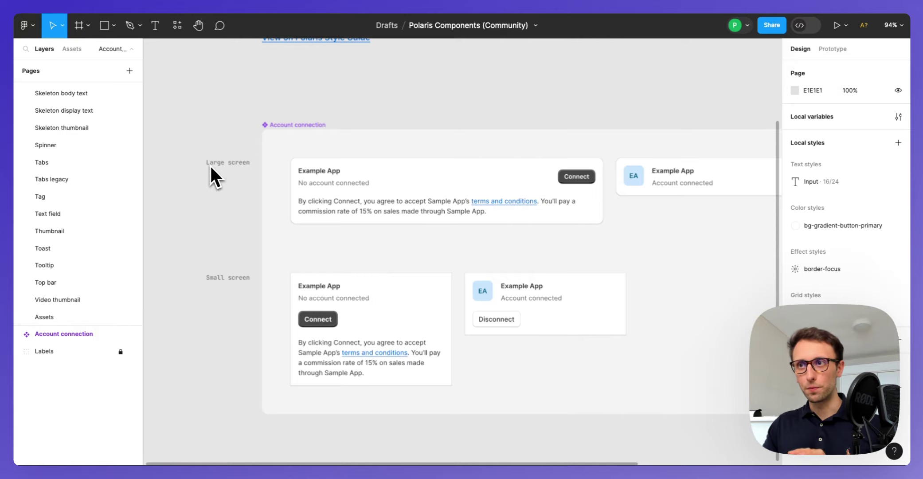
{"action": "scroll", "coordinate": [213, 165], "scroll_direction": "left", "scroll_amount": 1}
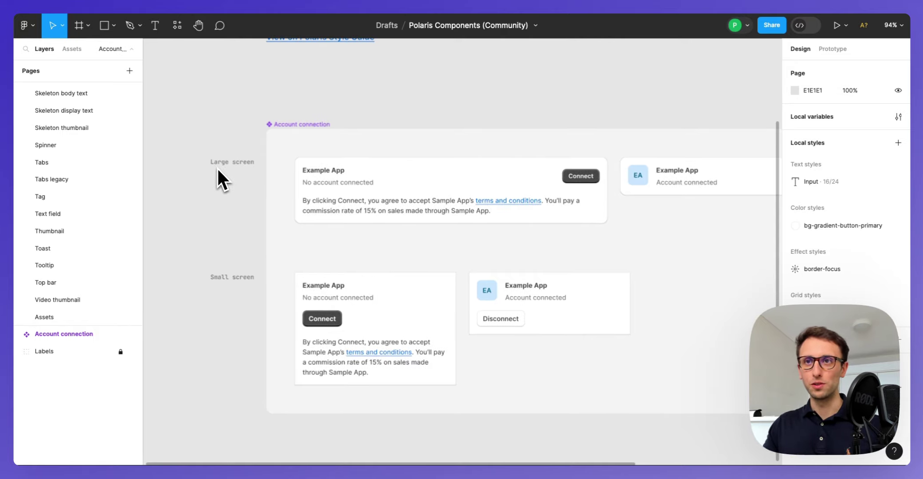
{"action": "scroll", "coordinate": [221, 167], "scroll_direction": "right", "scroll_amount": 5}
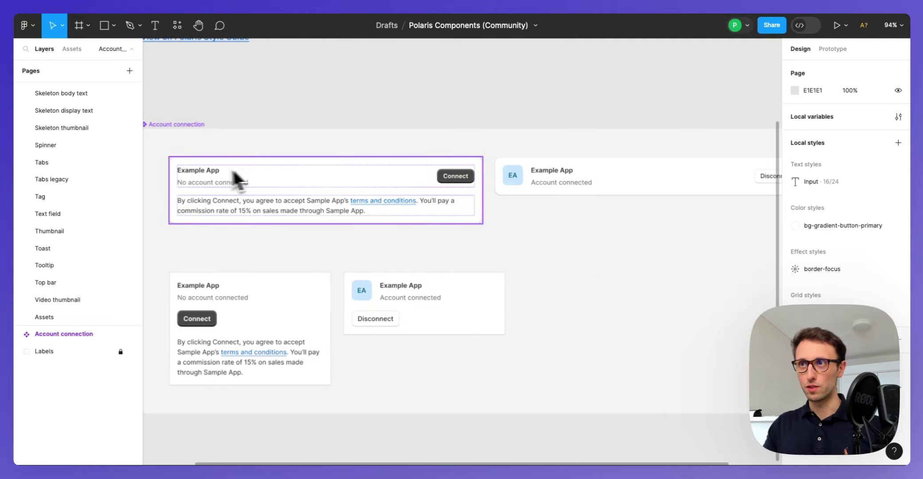
{"action": "scroll", "coordinate": [427, 180], "scroll_direction": "left", "scroll_amount": 6}
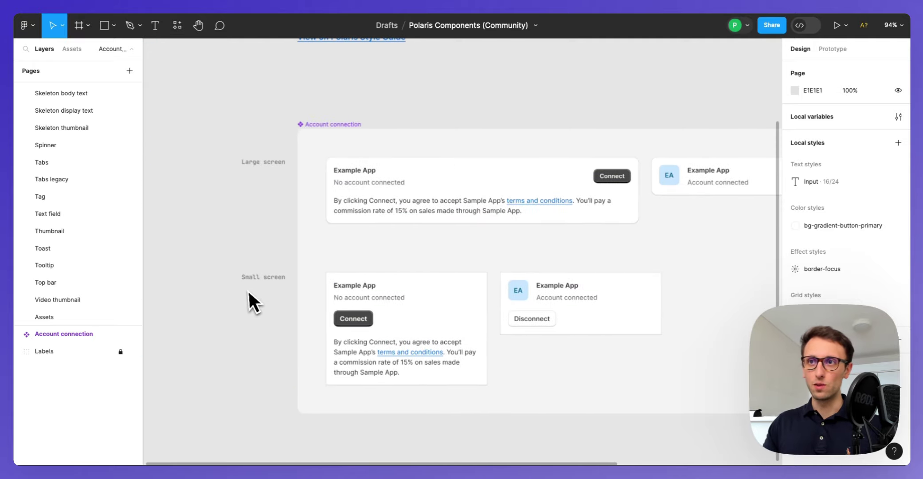
{"action": "left_click", "coordinate": [384, 296]}
{"action": "scroll", "coordinate": [383, 296], "scroll_direction": "right", "scroll_amount": 2}
{"action": "left_click", "coordinate": [227, 264]}
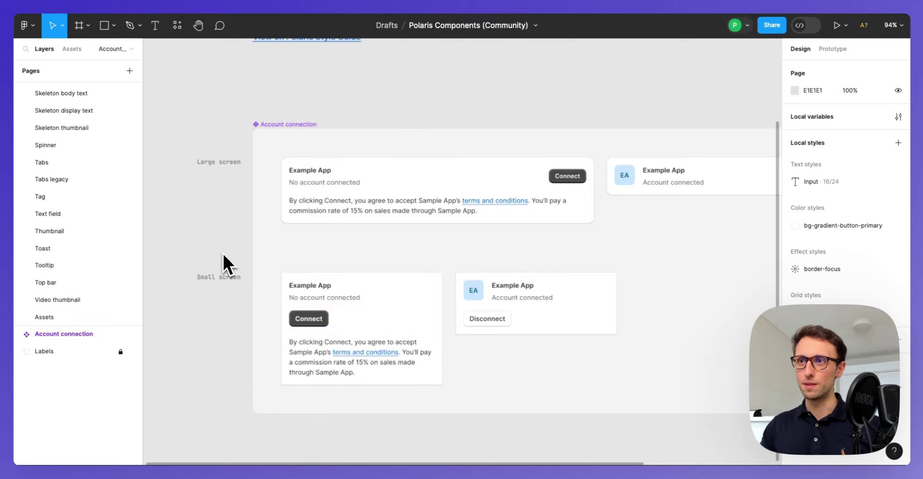
Go to the Avatar page and select the Avatar + label component set
{"action": "key", "text": "Page_Down"}
{"action": "scroll", "coordinate": [492, 159], "scroll_direction": "up", "scroll_amount": 5}
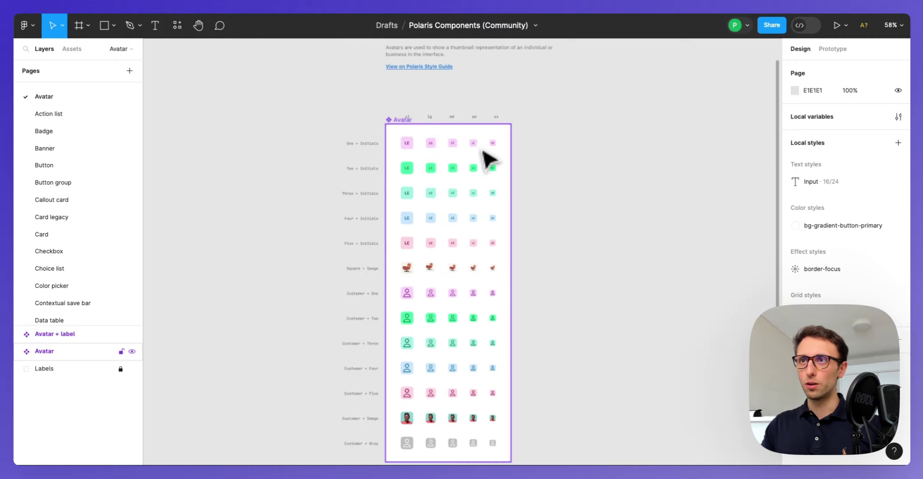
{"action": "scroll", "coordinate": [490, 177], "scroll_direction": "down", "scroll_amount": 8}
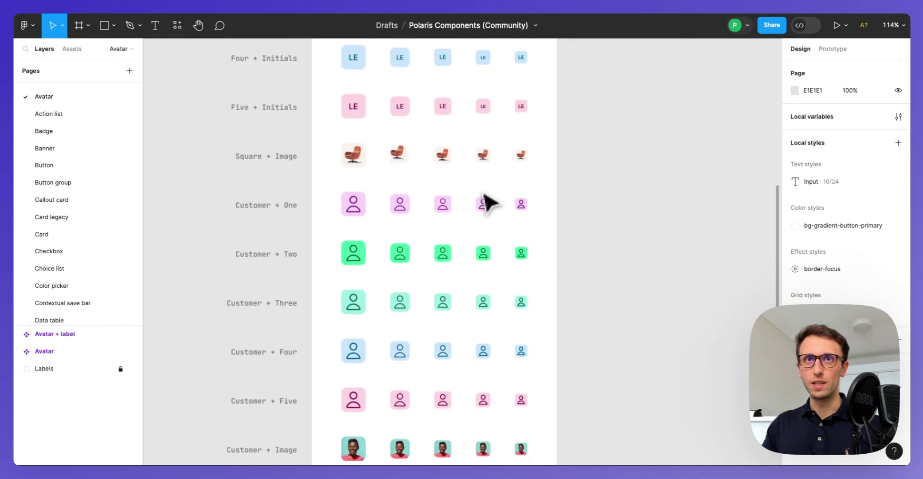
{"action": "scroll", "coordinate": [489, 202], "scroll_direction": "down", "scroll_amount": 6}
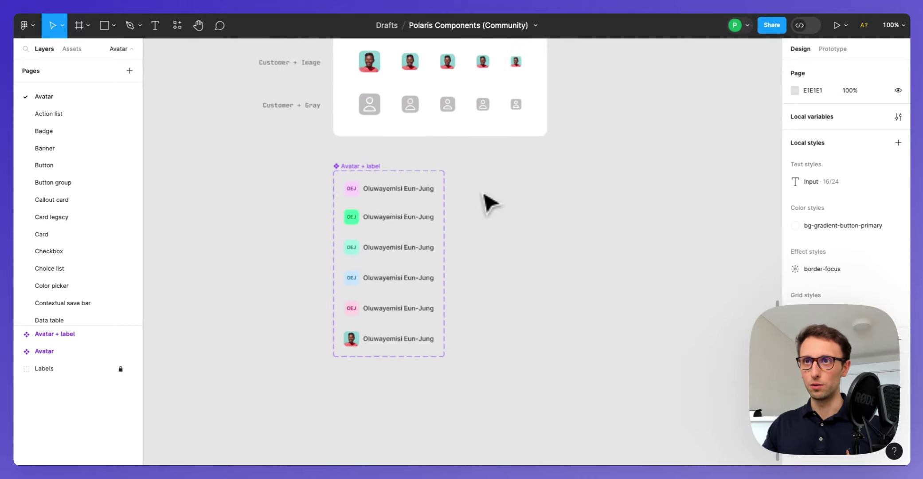
{"action": "scroll", "coordinate": [488, 200], "scroll_direction": "down", "scroll_amount": 2}
{"action": "left_click", "coordinate": [366, 180]}
Add a Color7 variant to the Avatar + label set, undo it, and zoom out
{"action": "scroll", "coordinate": [367, 206], "scroll_direction": "up", "scroll_amount": 4}
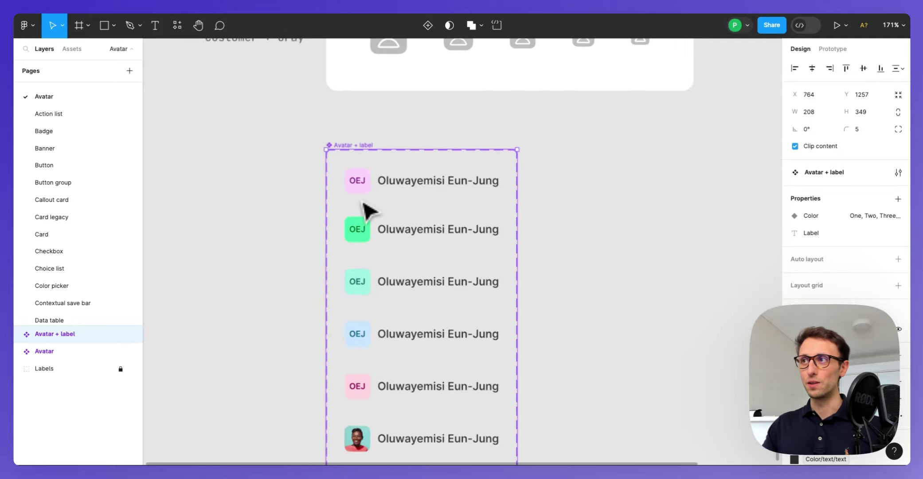
{"action": "scroll", "coordinate": [447, 208], "scroll_direction": "down", "scroll_amount": 2}
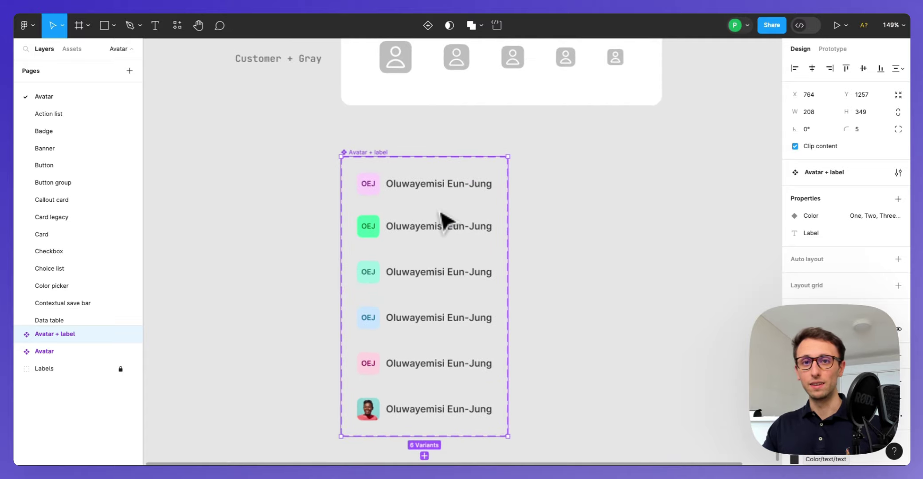
{"action": "scroll", "coordinate": [443, 217], "scroll_direction": "down", "scroll_amount": 3}
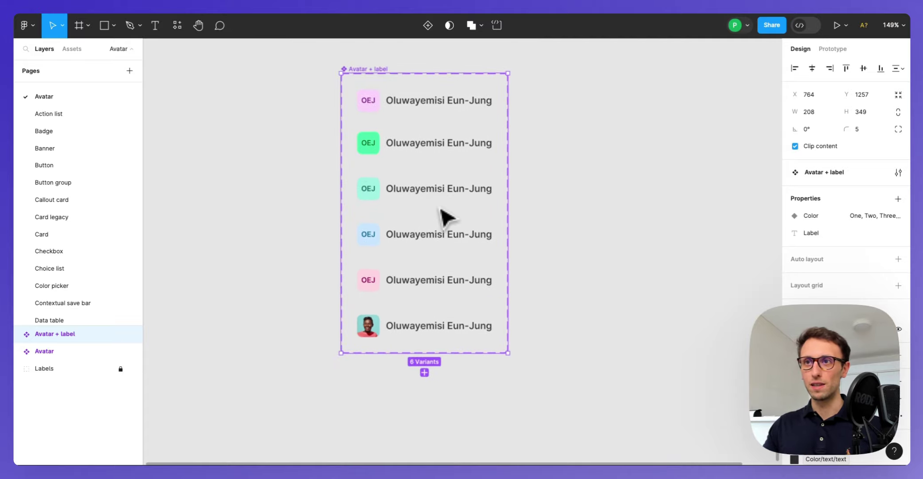
{"action": "left_click", "coordinate": [424, 372]}
{"action": "scroll", "coordinate": [469, 333], "scroll_direction": "down", "scroll_amount": 1}
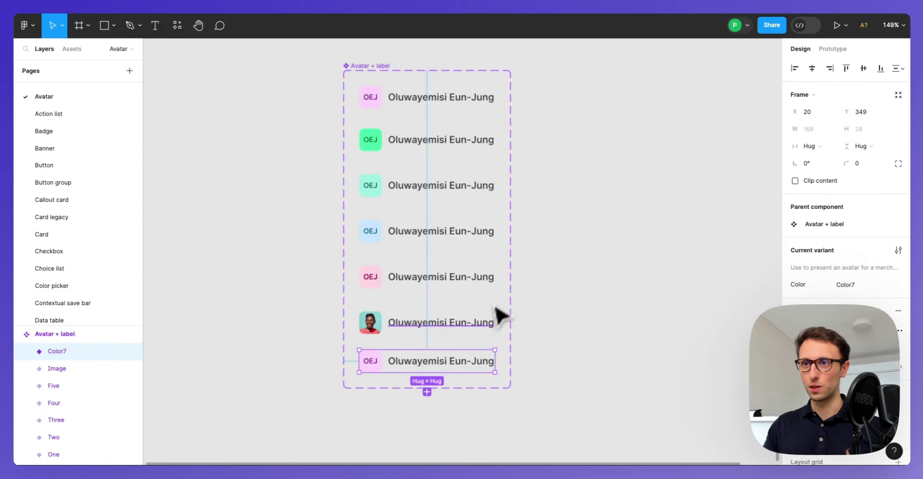
{"action": "key", "text": "ctrl+z"}
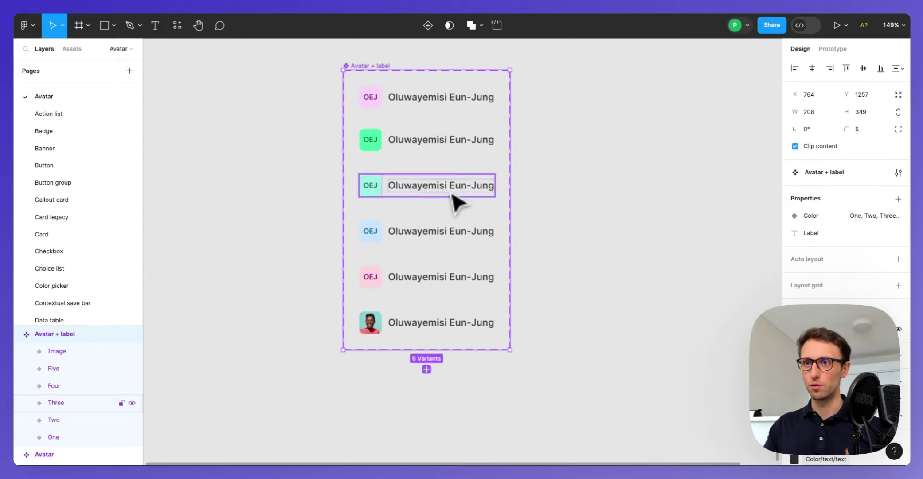
{"action": "scroll", "coordinate": [453, 200], "scroll_direction": "up", "scroll_amount": 4}
{"action": "scroll", "coordinate": [462, 241], "scroll_direction": "down", "scroll_amount": 2}
{"action": "scroll", "coordinate": [452, 281], "scroll_direction": "up", "scroll_amount": 7}
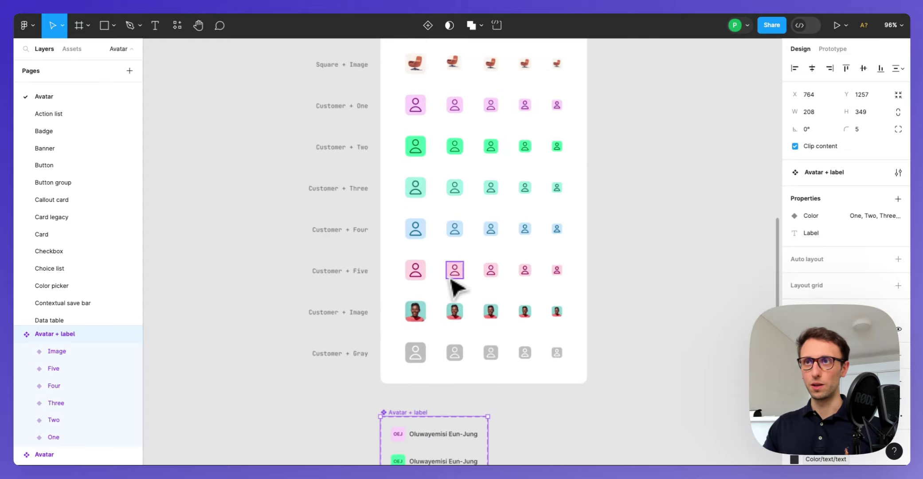
{"action": "scroll", "coordinate": [457, 287], "scroll_direction": "up", "scroll_amount": 3}
Step past Action list and Badge to the Button page and zoom into the Primary button frame
{"action": "key", "text": "Page_Down"}
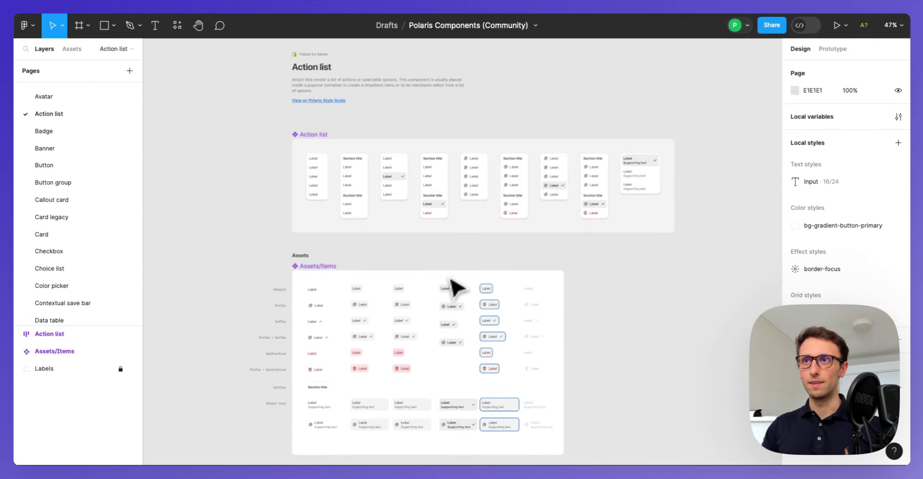
{"action": "key", "text": "Page_Down"}
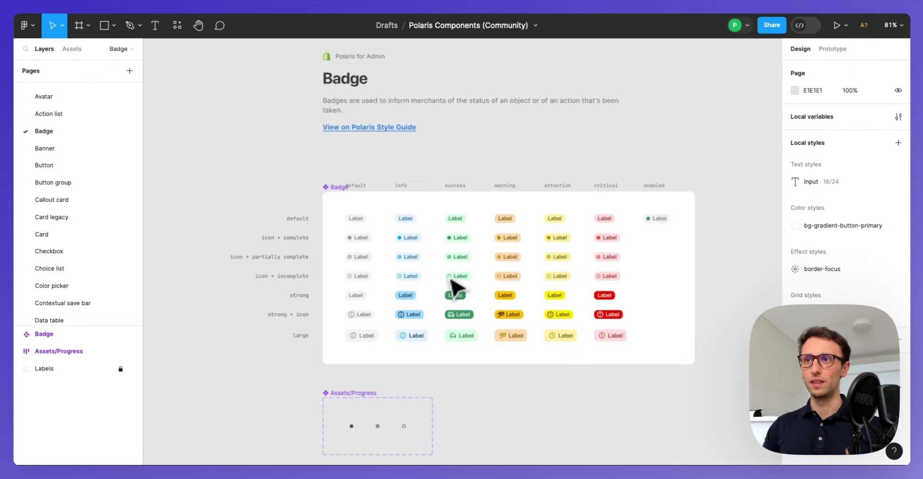
{"action": "key", "text": "Page_Down"}
{"action": "key", "text": "Page_Down"}
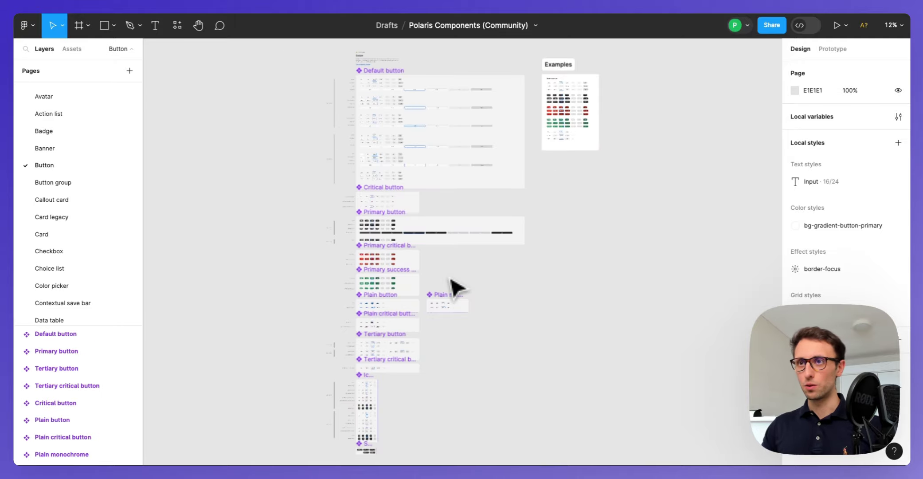
{"action": "scroll", "coordinate": [412, 76], "scroll_direction": "up", "scroll_amount": 6}
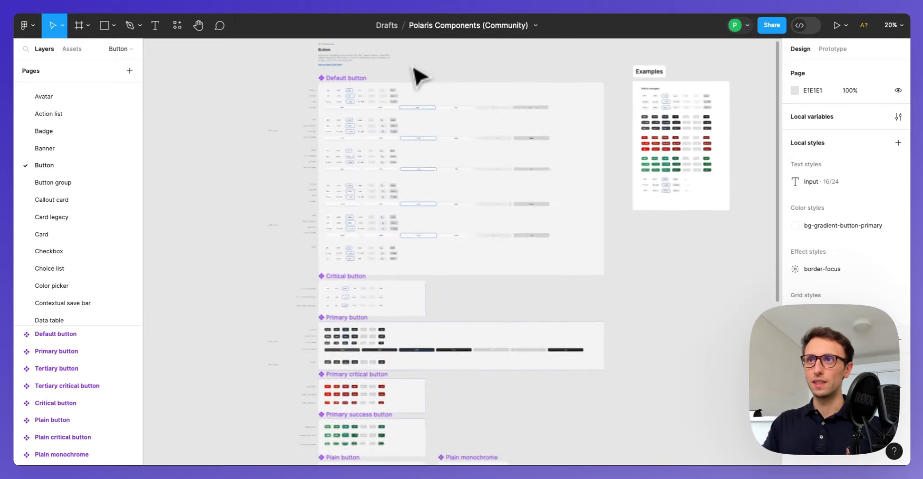
{"action": "scroll", "coordinate": [421, 98], "scroll_direction": "down", "scroll_amount": 5}
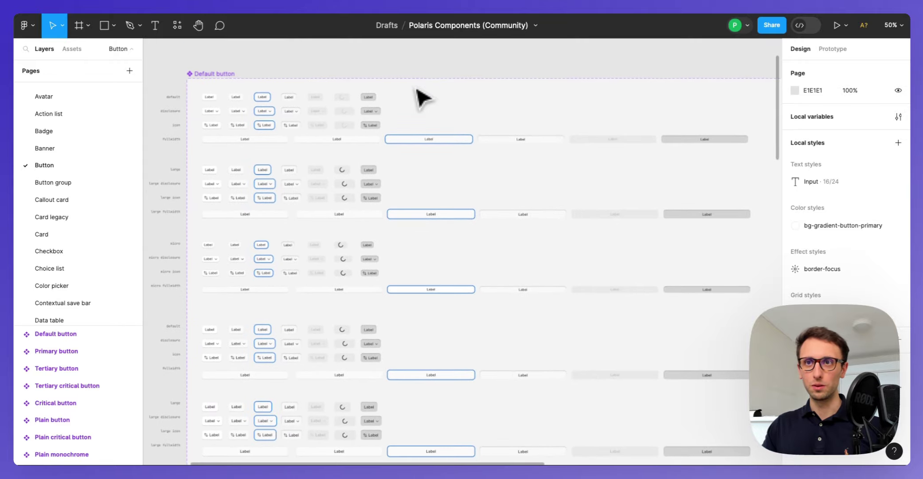
{"action": "scroll", "coordinate": [421, 97], "scroll_direction": "up", "scroll_amount": 1}
{"action": "scroll", "coordinate": [418, 97], "scroll_direction": "down", "scroll_amount": 10}
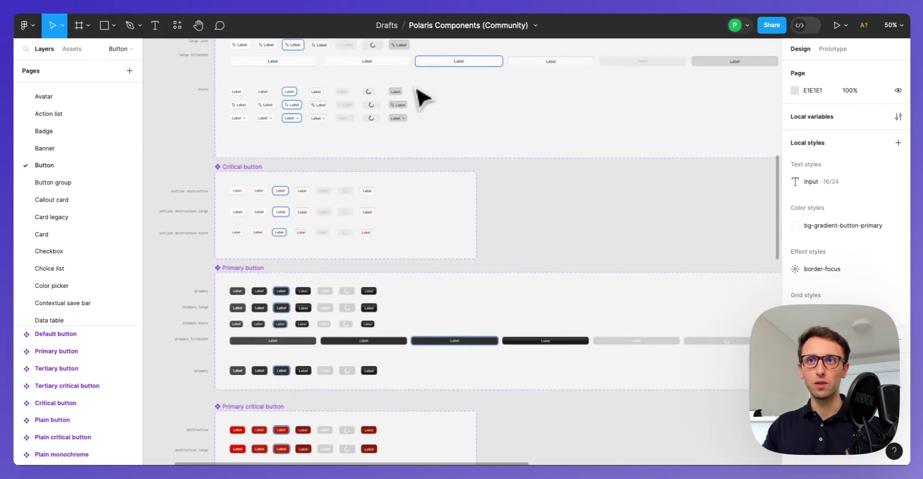
{"action": "scroll", "coordinate": [370, 184], "scroll_direction": "up", "scroll_amount": 1}
Select the Label text, then the first Primary button variant (Default, Medium)
{"action": "left_click", "coordinate": [246, 236], "text": "super"}
{"action": "scroll", "coordinate": [246, 239], "scroll_direction": "up", "scroll_amount": 5}
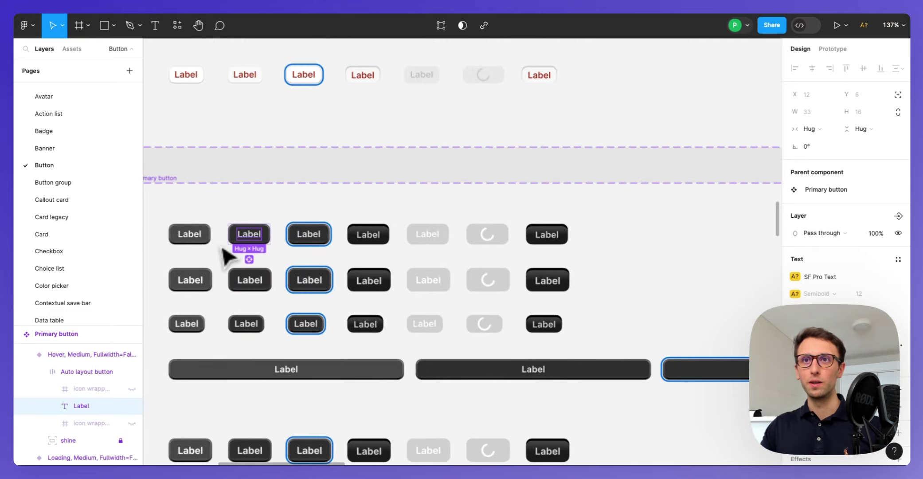
{"action": "left_click", "coordinate": [200, 239]}
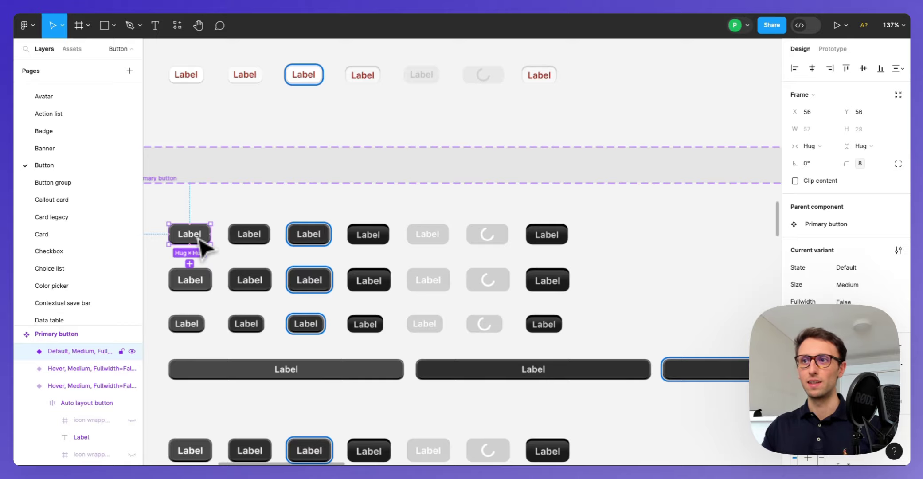
Zoom to fit, then page from Button group through Card, Choice list and Color picker to Date picker
{"action": "key", "text": "shift+1"}
{"action": "key", "text": "Page_Down"}
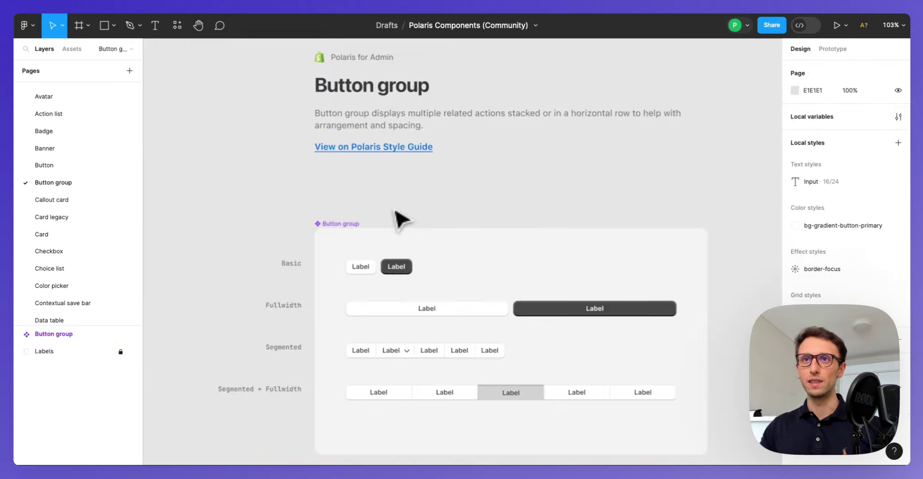
{"action": "key", "text": "Page_Down"}
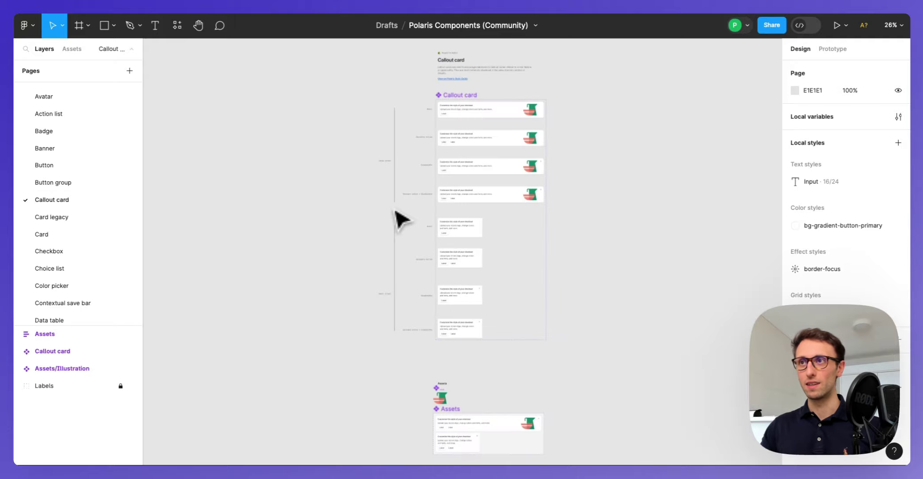
{"action": "key", "text": "Page_Down"}
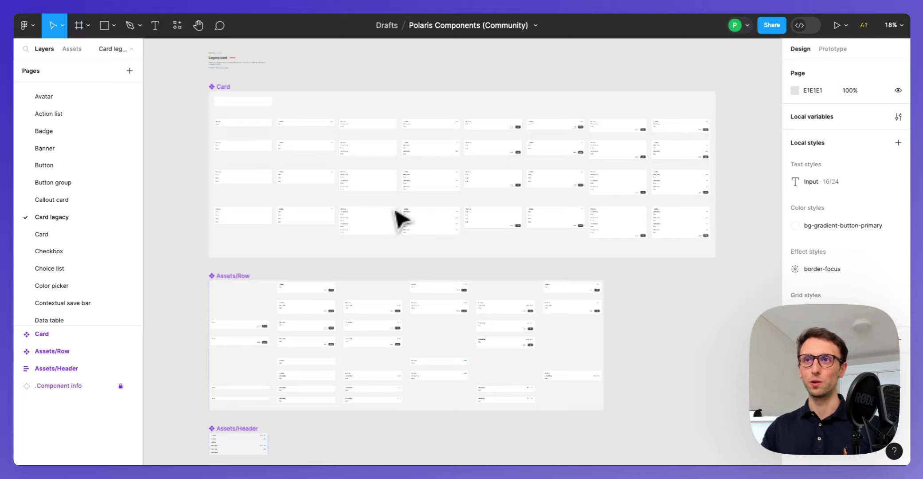
{"action": "key", "text": "Page_Down"}
{"action": "key", "text": "Page_Down"}
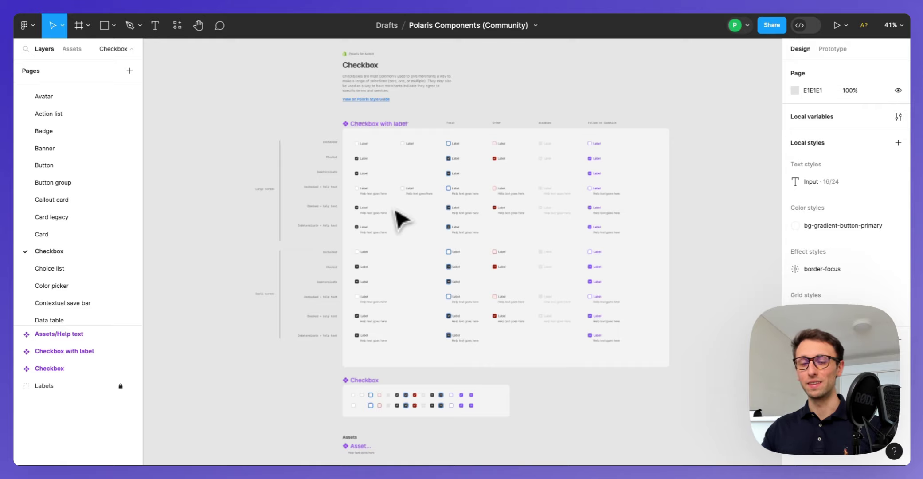
{"action": "key", "text": "Page_Down"}
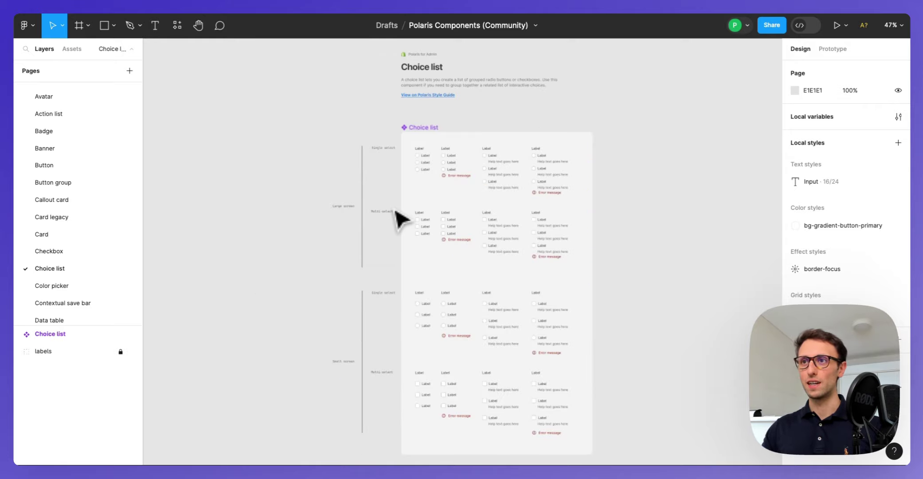
{"action": "key", "text": "Page_Down"}
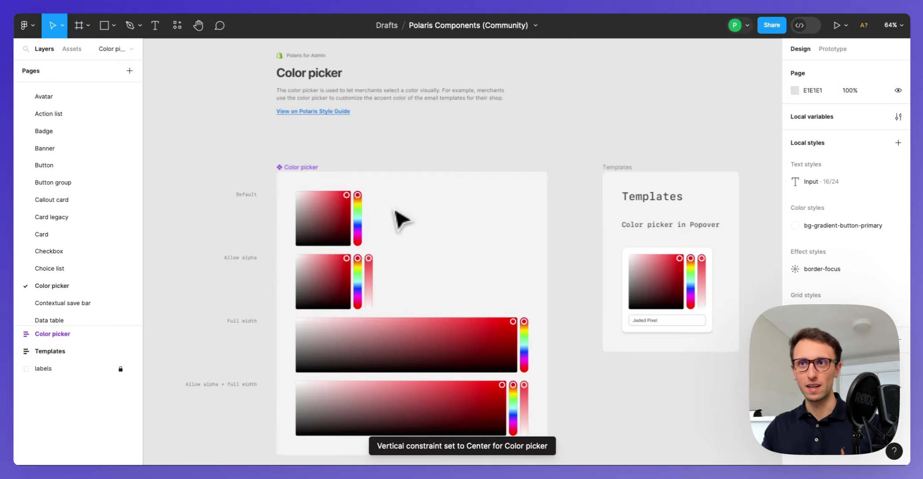
{"action": "key", "text": "Page_Down"}
{"action": "key", "text": "Page_Down"}
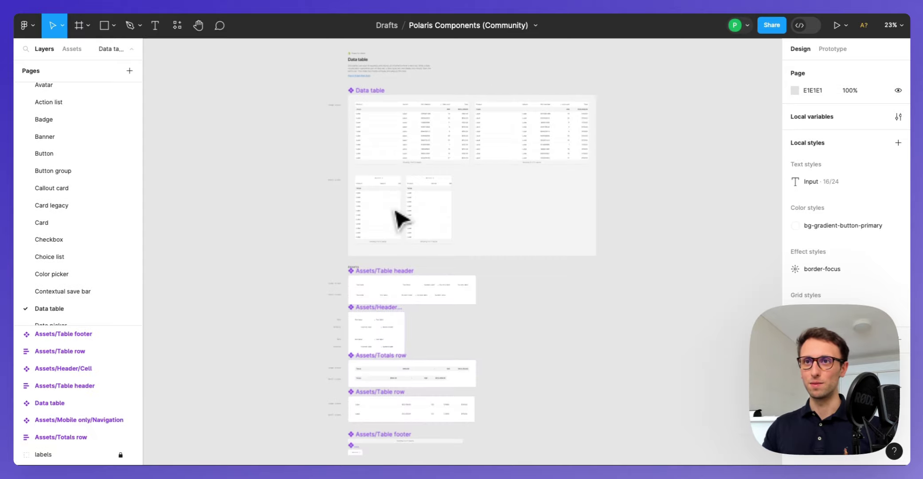
{"action": "key", "text": "Page_Down"}
{"action": "key", "text": "Page_Down"}
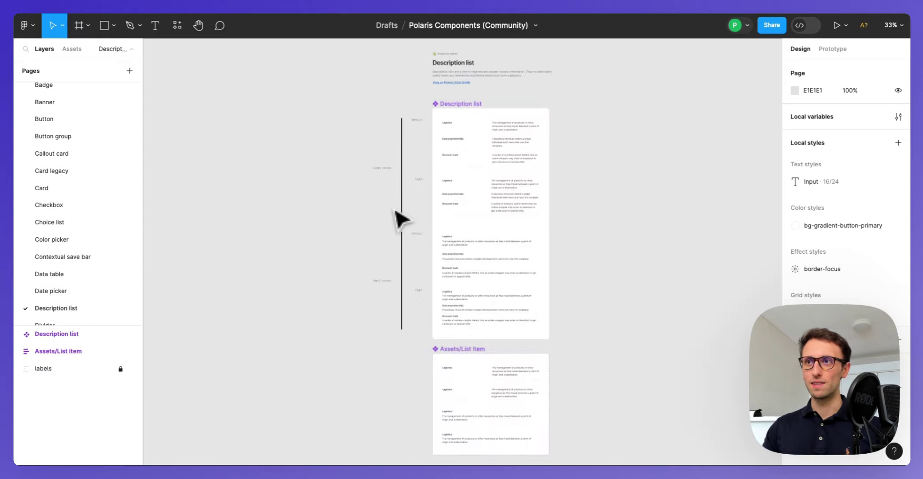
Continue past Divider, Empty state, Exception list, Filters and Fullscreen bar to Footer help
{"action": "scroll", "coordinate": [486, 141], "scroll_direction": "up", "scroll_amount": 10}
{"action": "scroll", "coordinate": [485, 141], "scroll_direction": "right", "scroll_amount": 3}
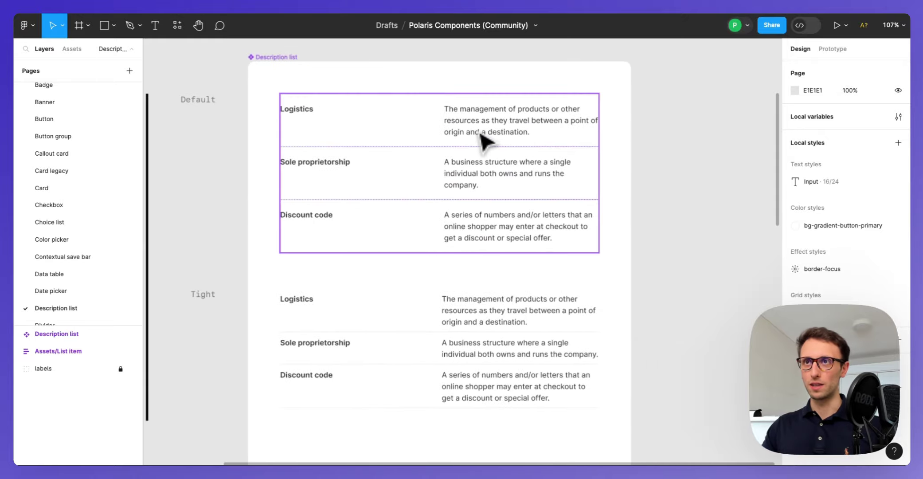
{"action": "key", "text": "Page_Down"}
{"action": "key", "text": "Page_Down"}
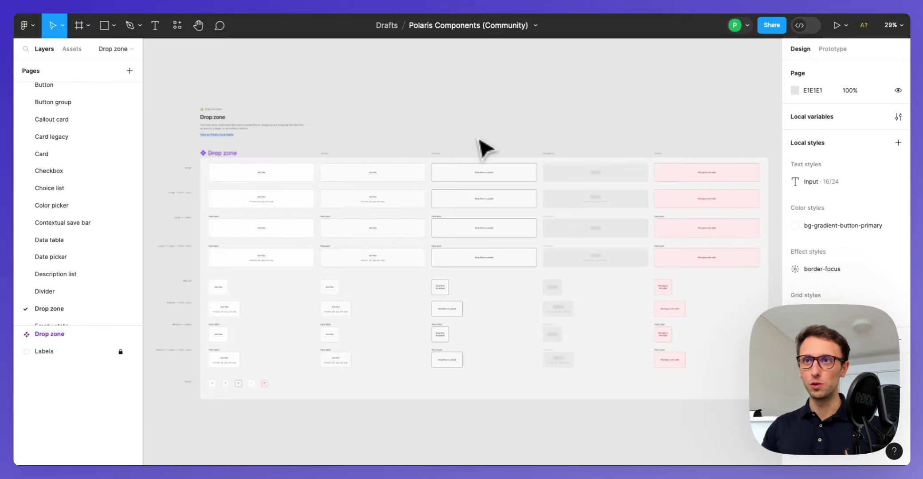
{"action": "scroll", "coordinate": [288, 220], "scroll_direction": "up", "scroll_amount": 5}
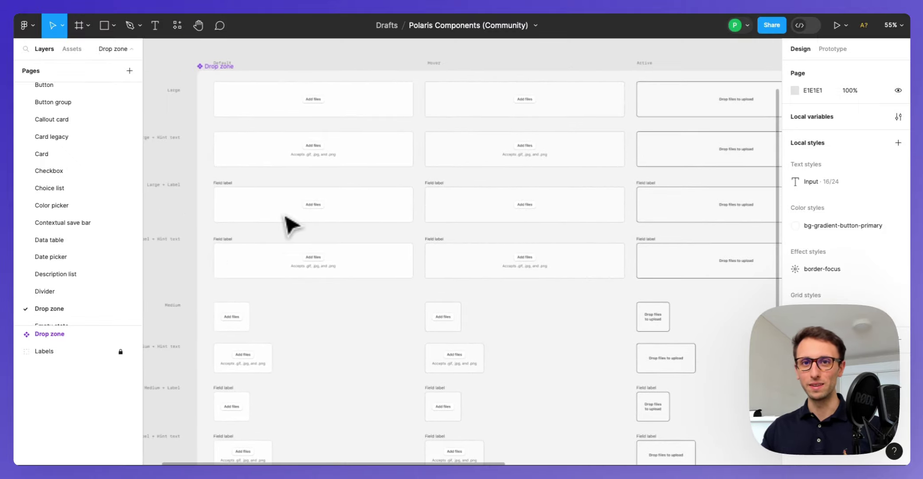
{"action": "key", "text": "Page_Down"}
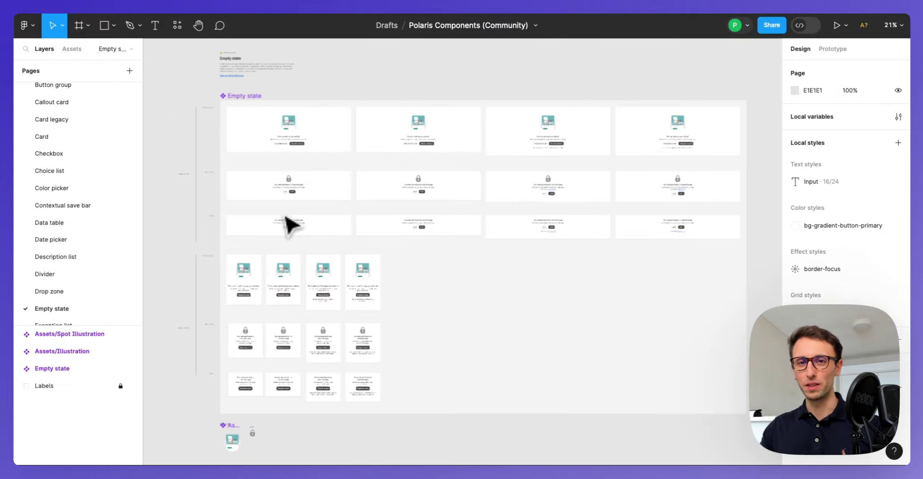
{"action": "key", "text": "Page_Down"}
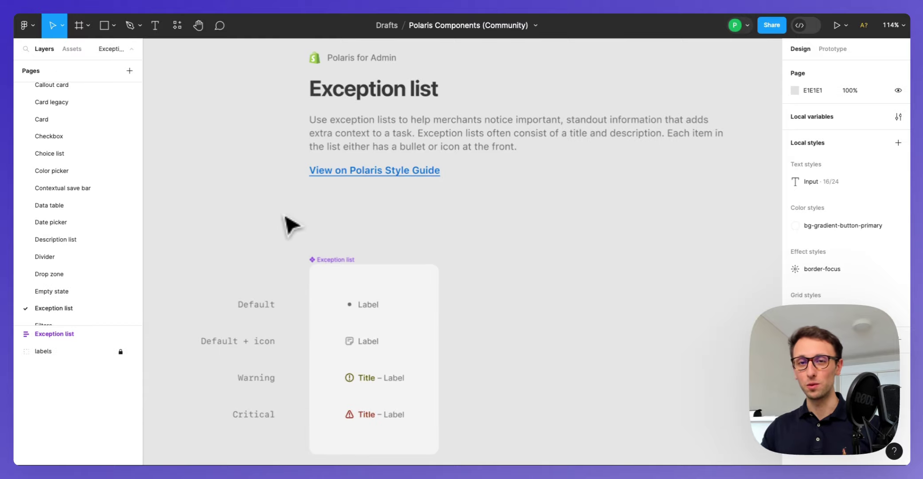
{"action": "key", "text": "Page_Down"}
{"action": "key", "text": "Page_Down"}
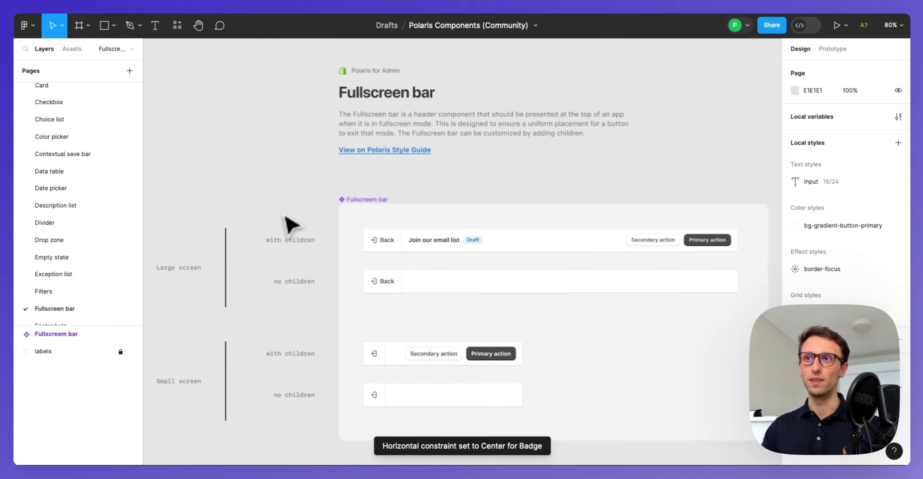
{"action": "key", "text": "Page_Down"}
{"action": "key", "text": "Page_Down"}
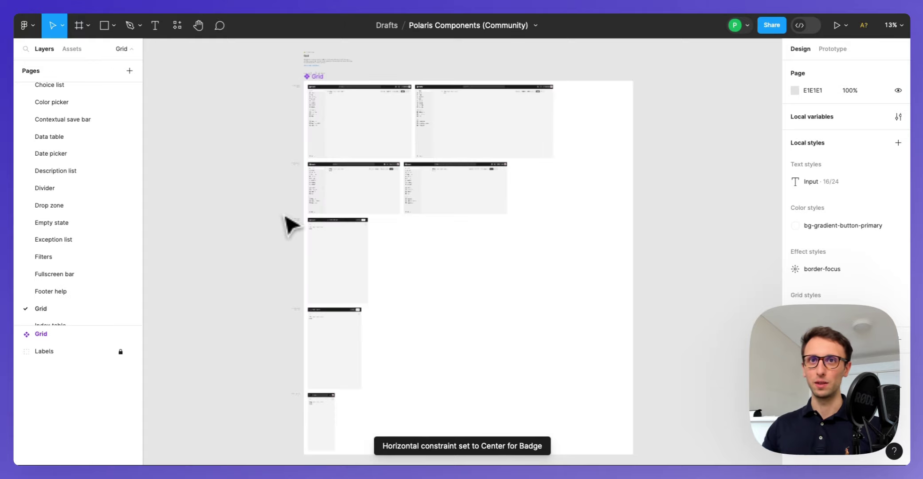
{"action": "key", "text": "Page_Down"}
{"action": "key", "text": "Page_Down"}
{"action": "key", "text": "Page_Down"}
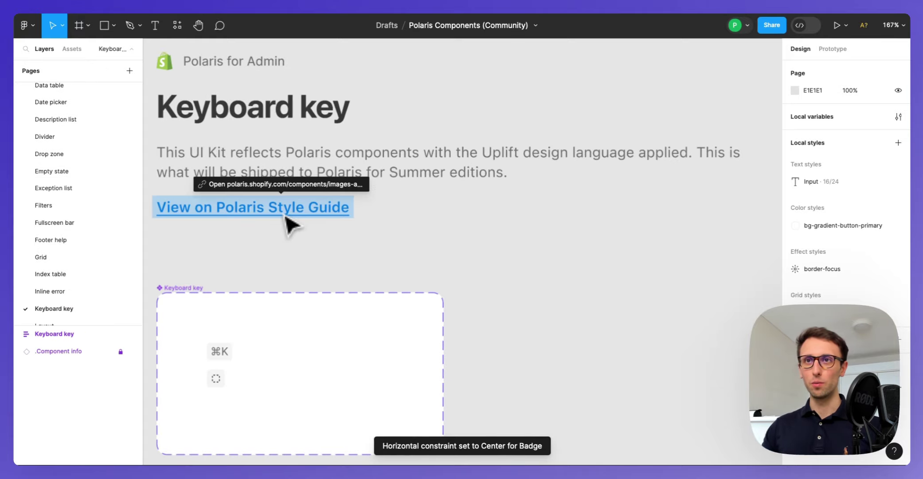